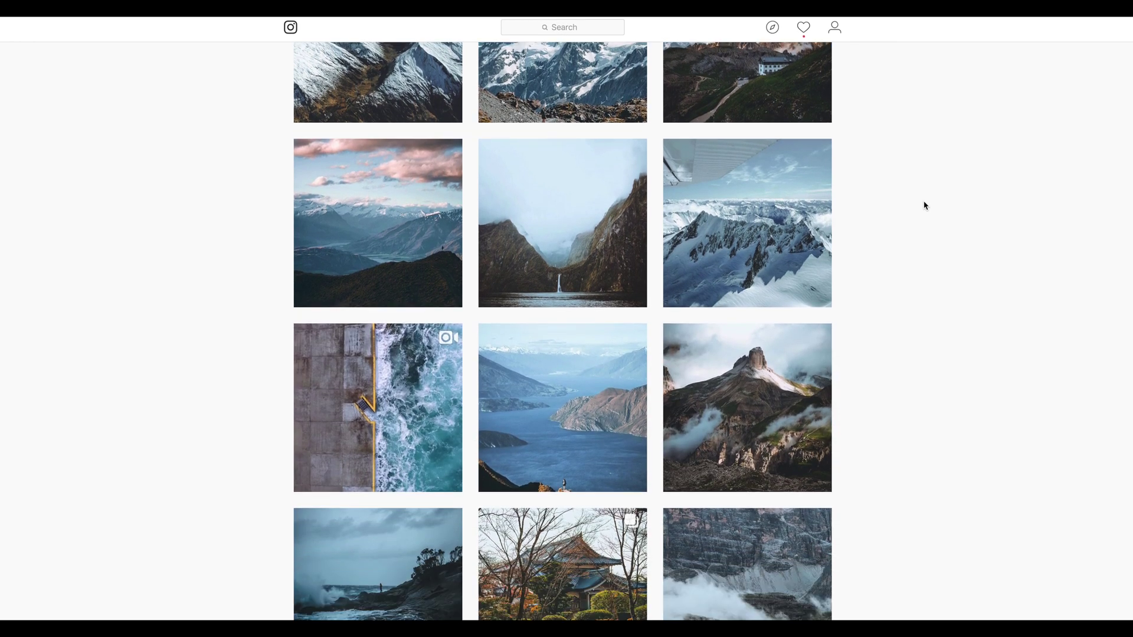
Scroll down through the Instagram profile's post grid
{"action": "scroll", "coordinate": [924, 204], "scroll_direction": "down", "scroll_amount": 8}
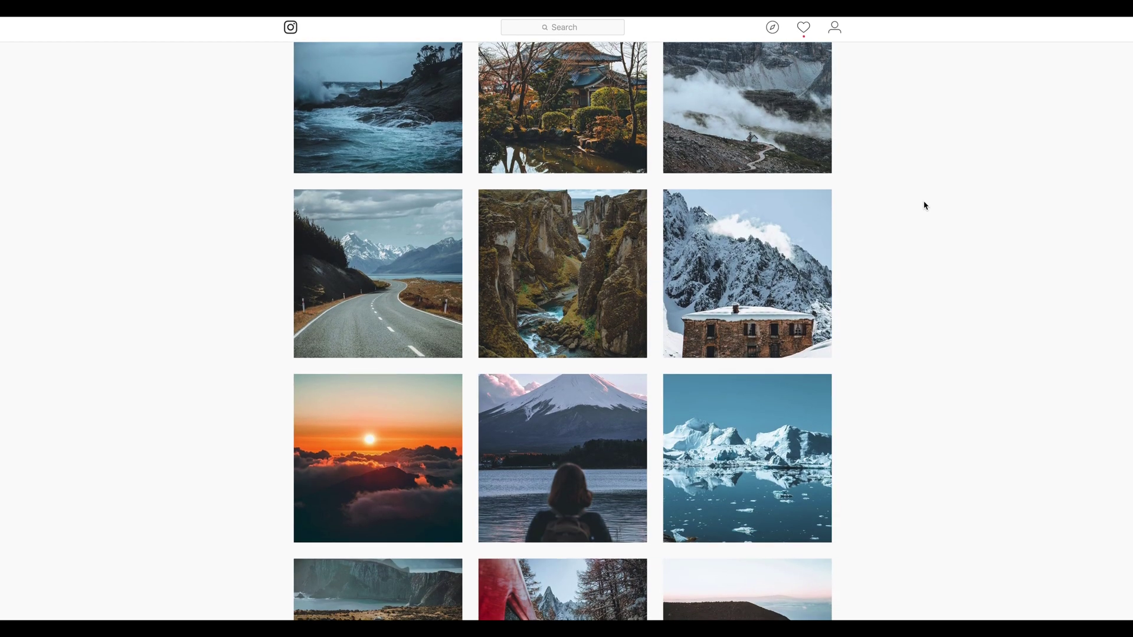
{"action": "scroll", "coordinate": [924, 205], "scroll_direction": "down", "scroll_amount": 11}
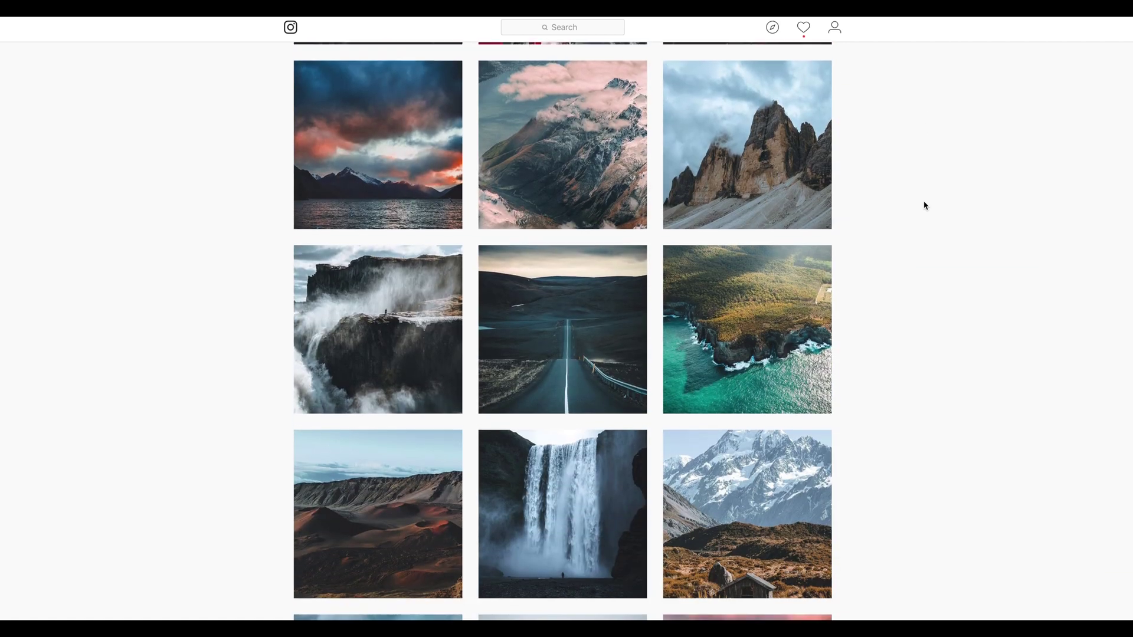
{"action": "scroll", "coordinate": [925, 205], "scroll_direction": "down", "scroll_amount": 10}
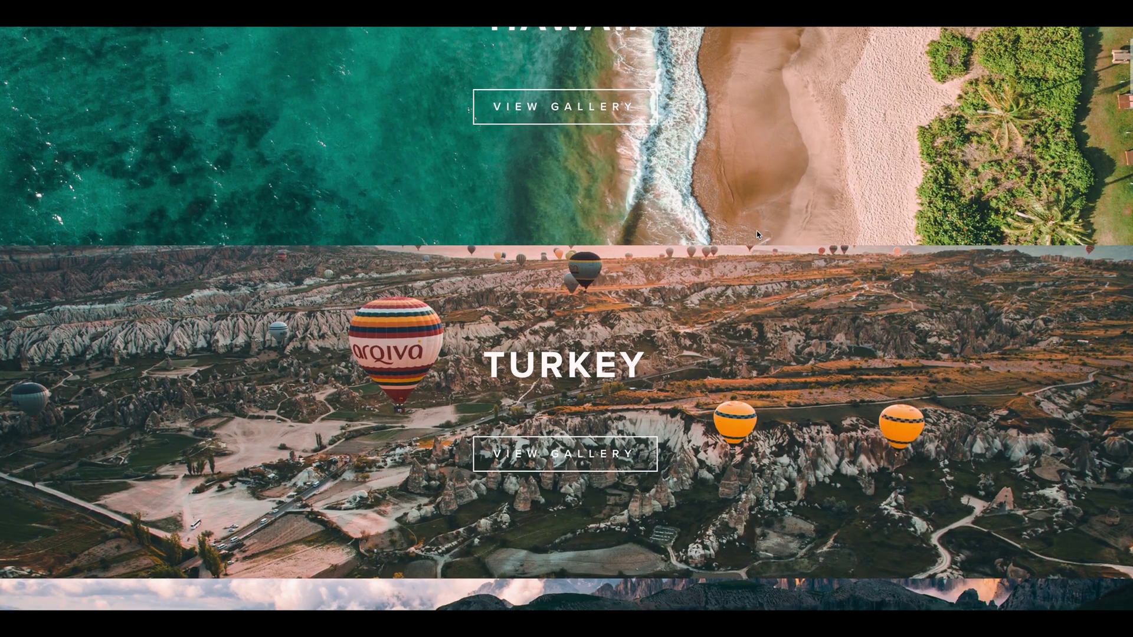
{"action": "scroll", "coordinate": [756, 231], "scroll_direction": "down", "scroll_amount": 8}
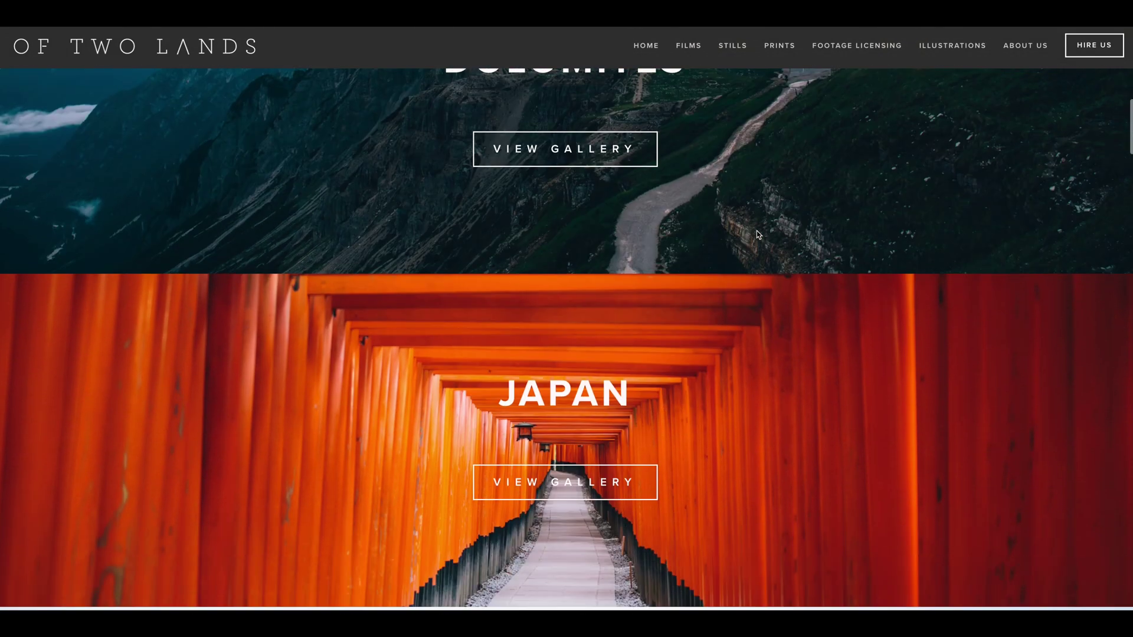
{"action": "scroll", "coordinate": [757, 235], "scroll_direction": "down", "scroll_amount": 10}
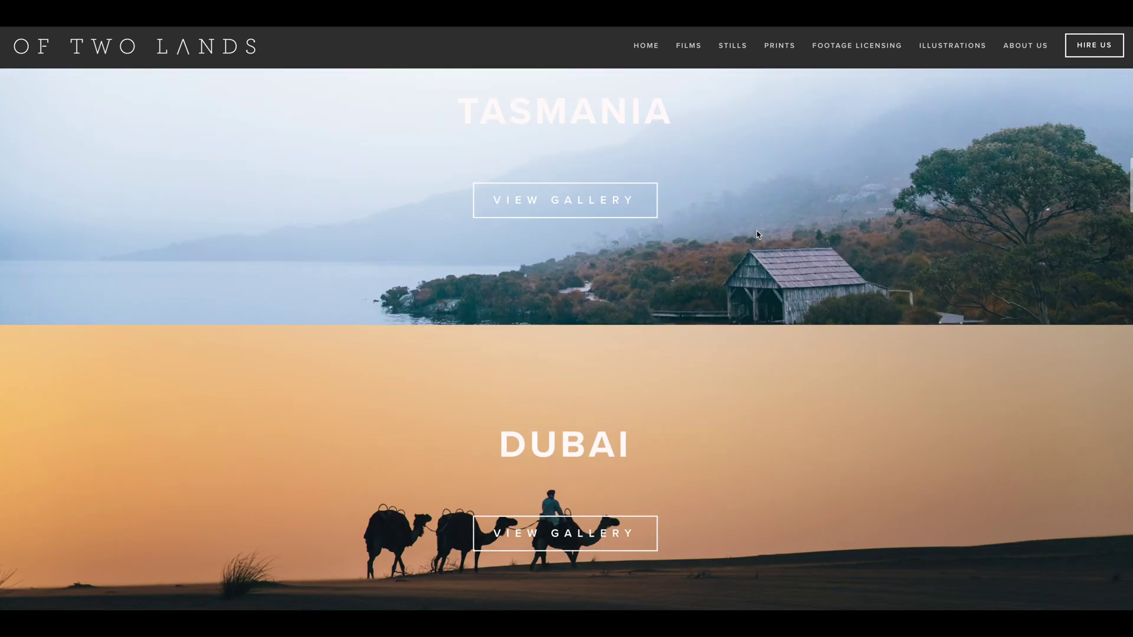
{"action": "scroll", "coordinate": [757, 232], "scroll_direction": "down", "scroll_amount": 10}
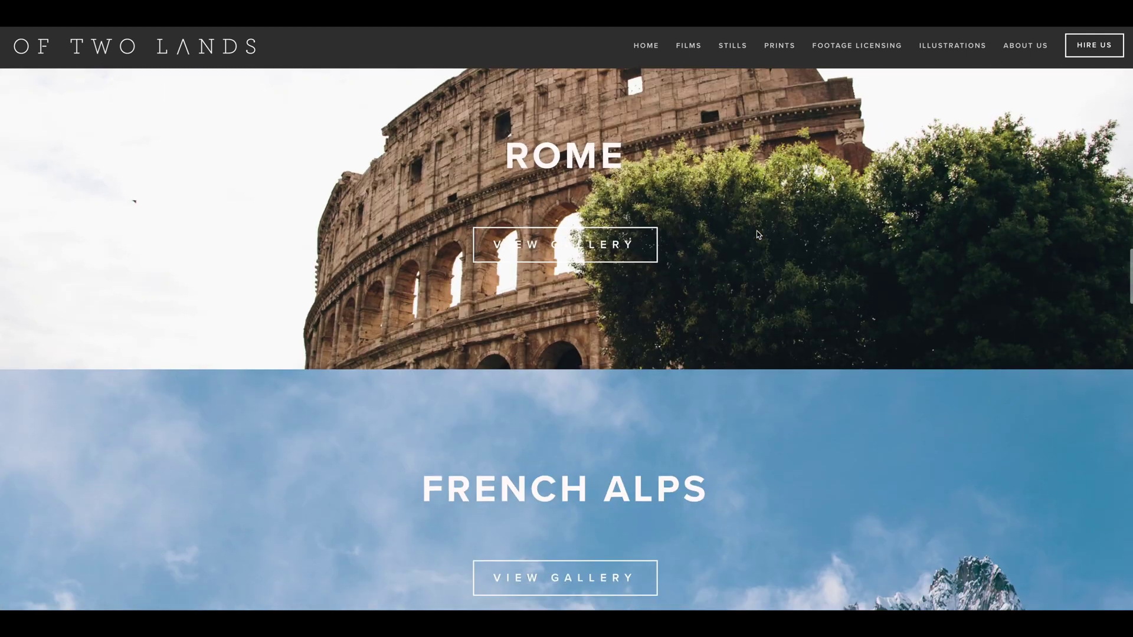
{"action": "scroll", "coordinate": [756, 234], "scroll_direction": "down", "scroll_amount": 10}
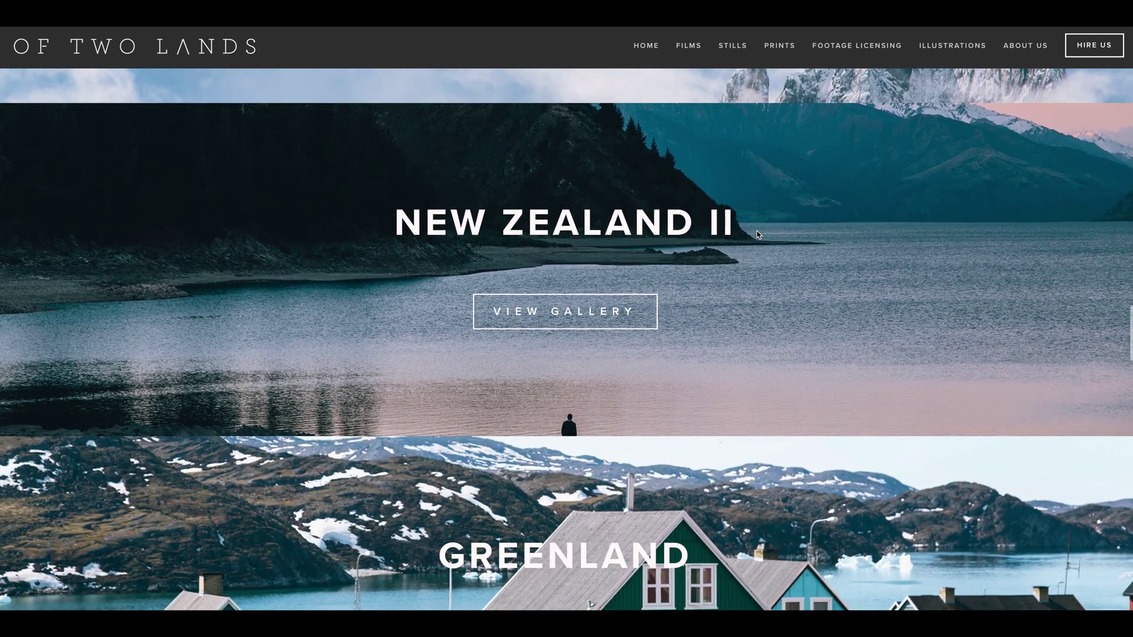
{"action": "scroll", "coordinate": [757, 234], "scroll_direction": "down", "scroll_amount": 10}
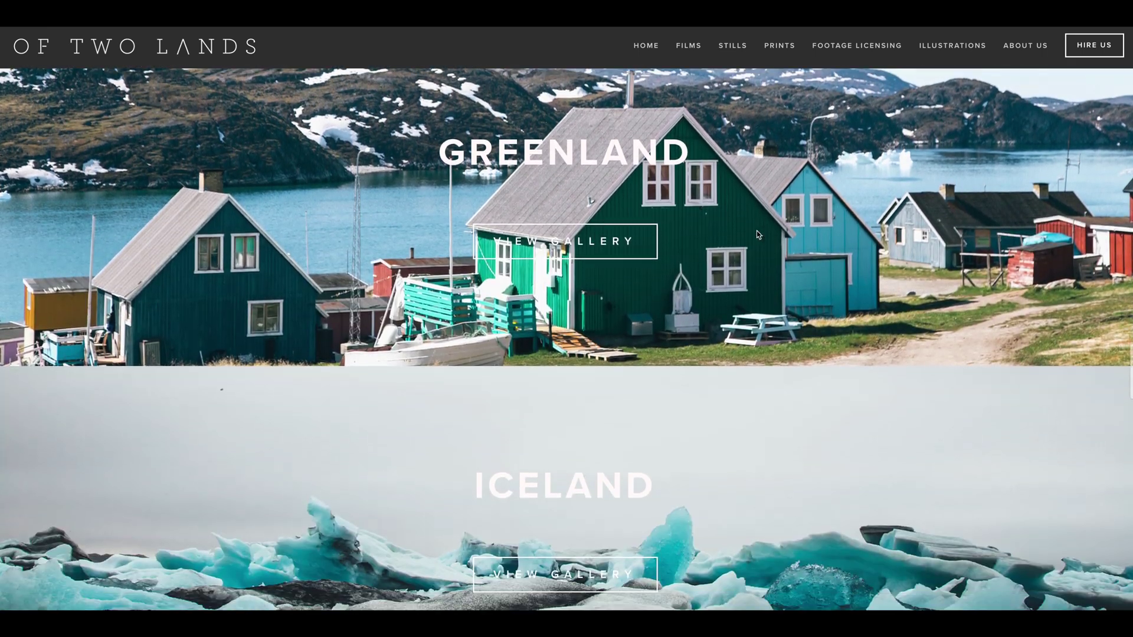
{"action": "scroll", "coordinate": [758, 234], "scroll_direction": "down", "scroll_amount": 3}
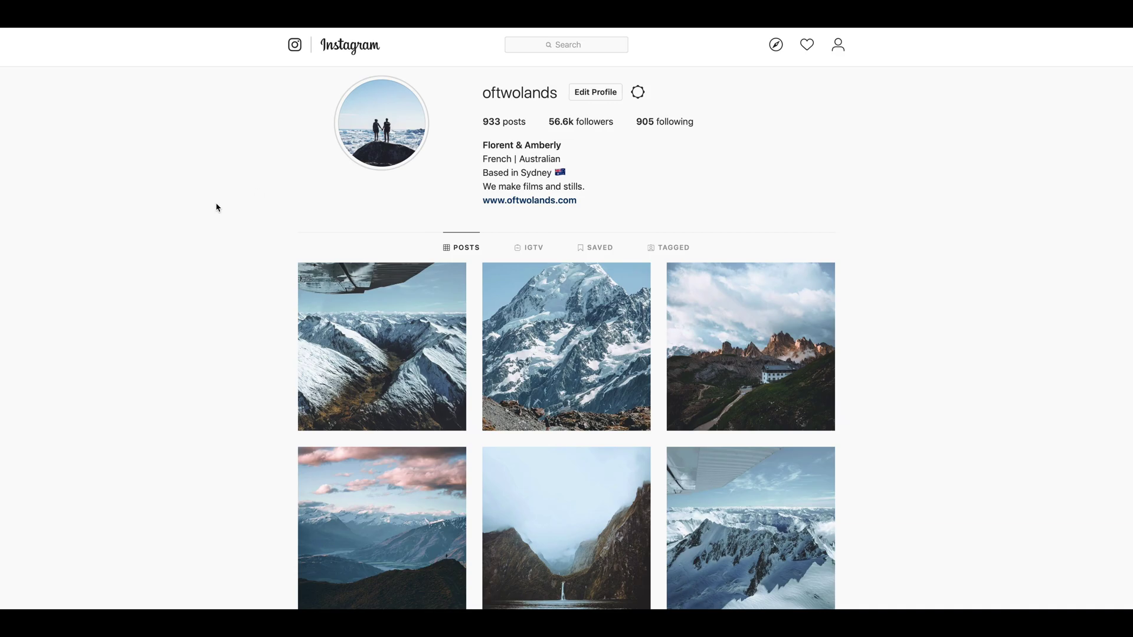
Open the first post and step forward four posts to the Milford Sound post
{"action": "left_click", "coordinate": [391, 314]}
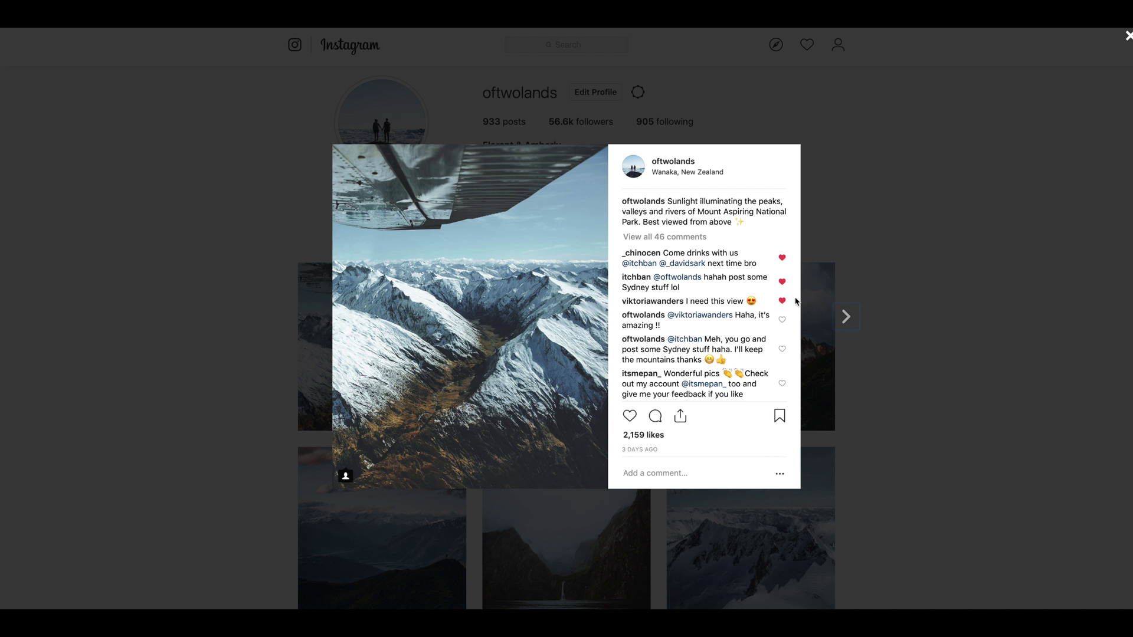
{"action": "left_click", "coordinate": [848, 317]}
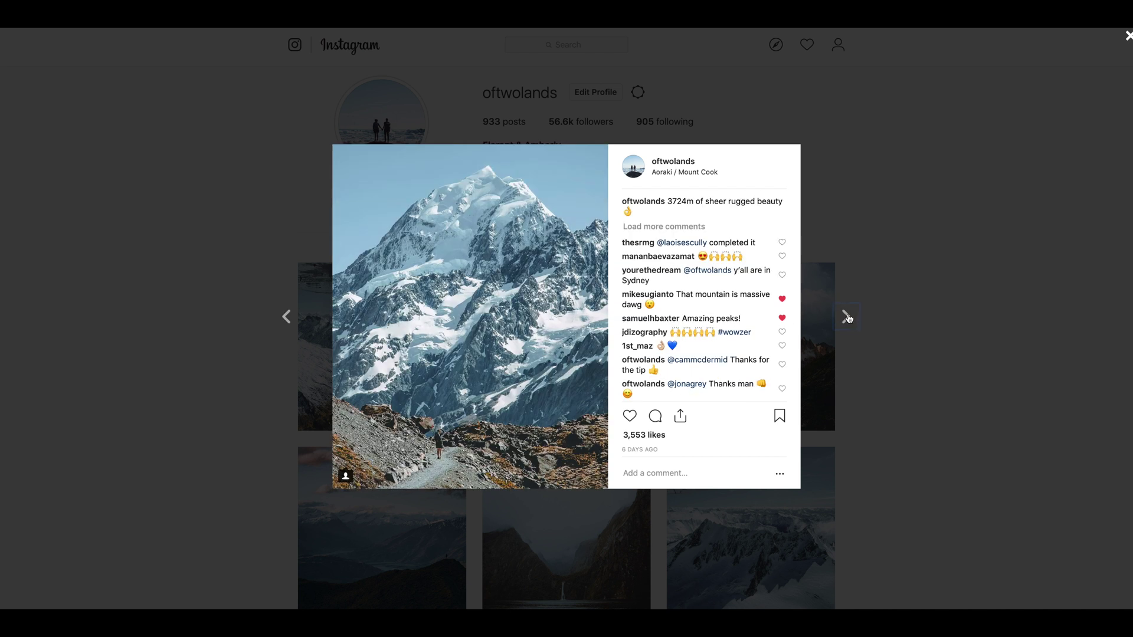
{"action": "left_click", "coordinate": [847, 317]}
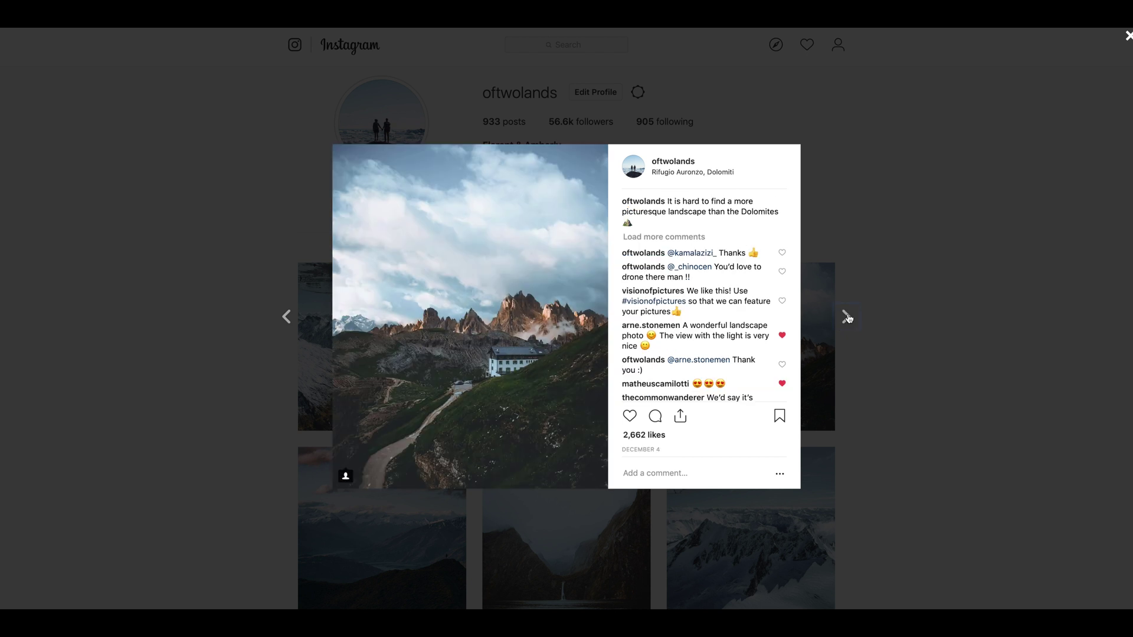
{"action": "left_click", "coordinate": [847, 317]}
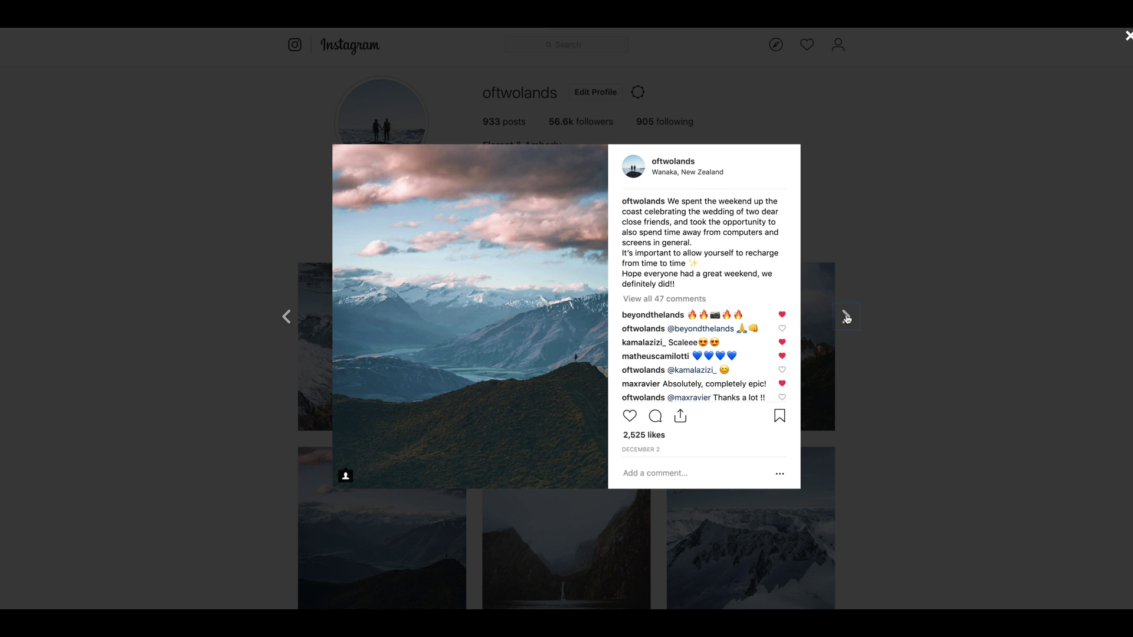
{"action": "left_click", "coordinate": [846, 318]}
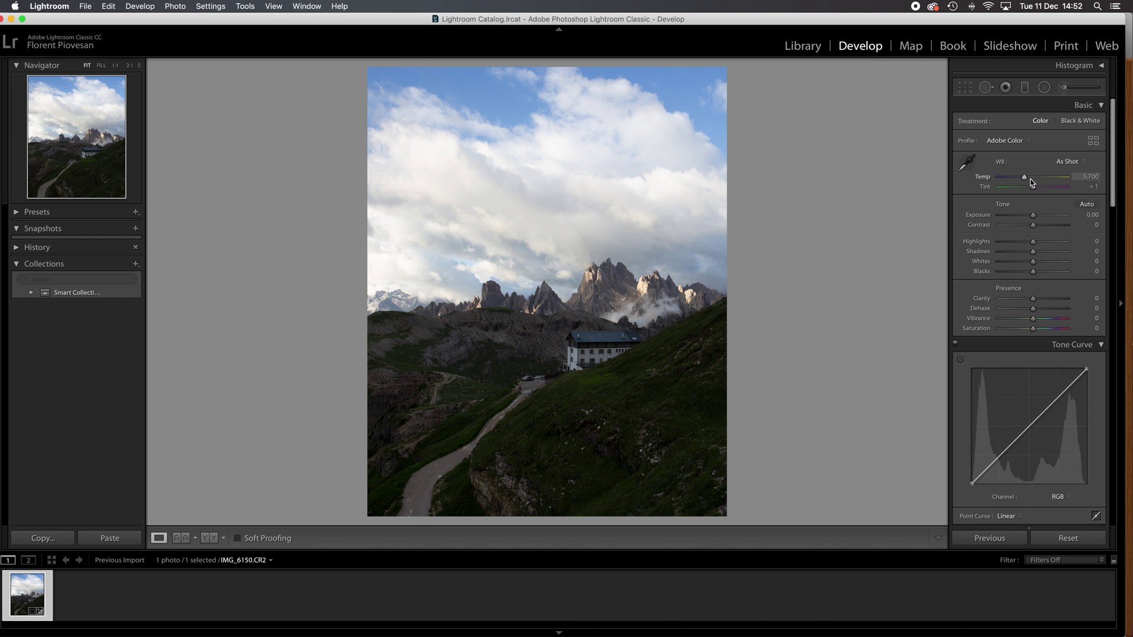
Set white balance Temp to 6,400 and nudge Tint to +2
{"action": "left_click", "coordinate": [1091, 177]}
{"action": "type", "text": "6,4"}
{"action": "type", "text": "00"}
{"action": "key", "text": "Return"}
{"action": "left_click_drag", "start_coordinate": [1033, 187], "coordinate": [1034, 218]}
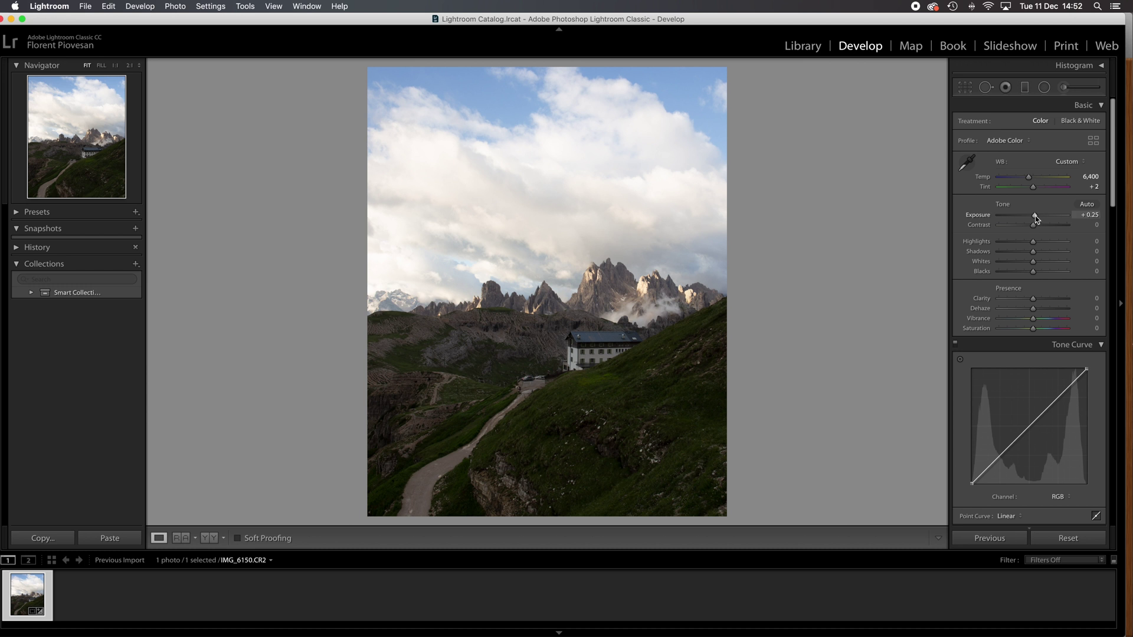
Set Exposure +0.20, Contrast +40, Highlights +26, Shadows +64, Whites +7, Blacks −48
{"action": "left_click", "coordinate": [1034, 218]}
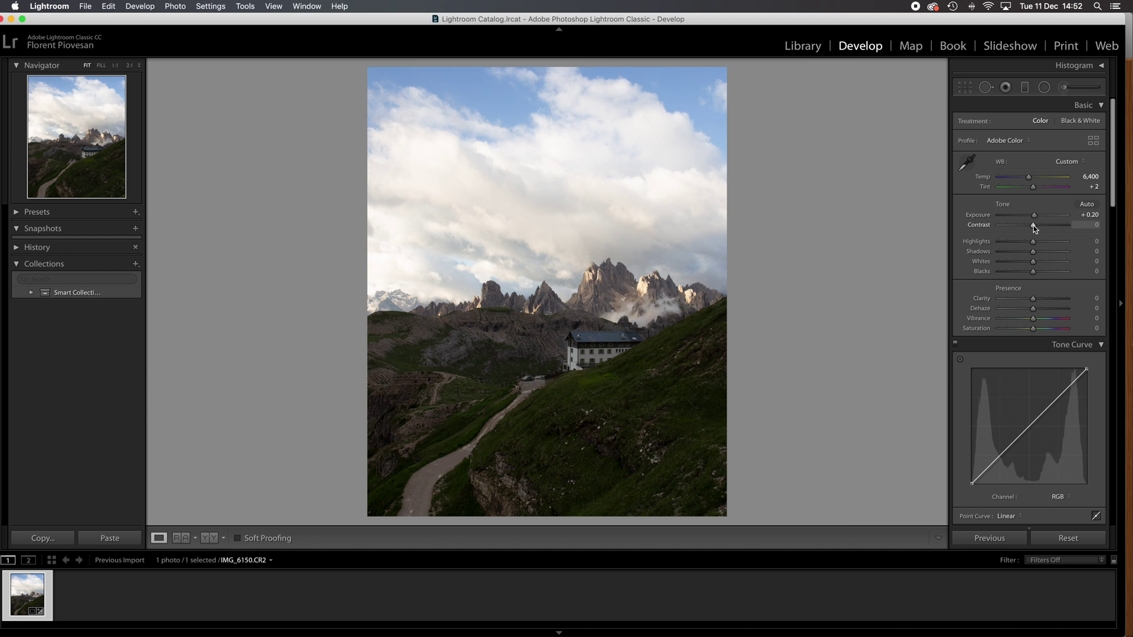
{"action": "left_click_drag", "start_coordinate": [1034, 228], "coordinate": [1047, 227]}
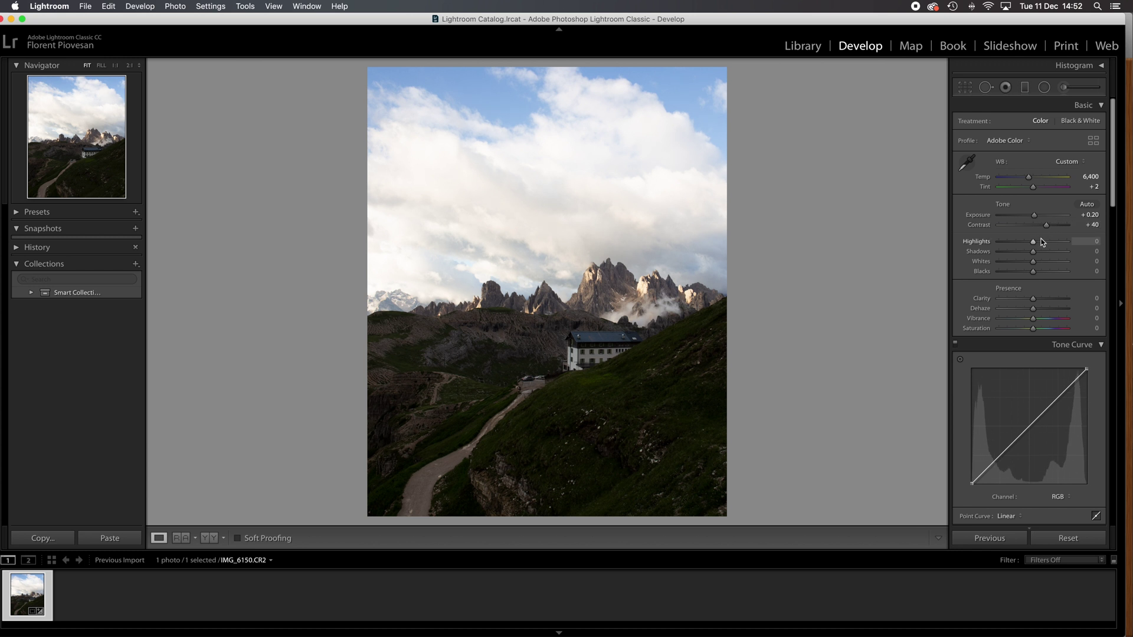
{"action": "mouse_move", "coordinate": [1033, 244]}
{"action": "left_mouse_down"}
{"action": "mouse_move", "coordinate": [1055, 253]}
{"action": "mouse_move", "coordinate": [1036, 262]}
{"action": "left_mouse_up"}
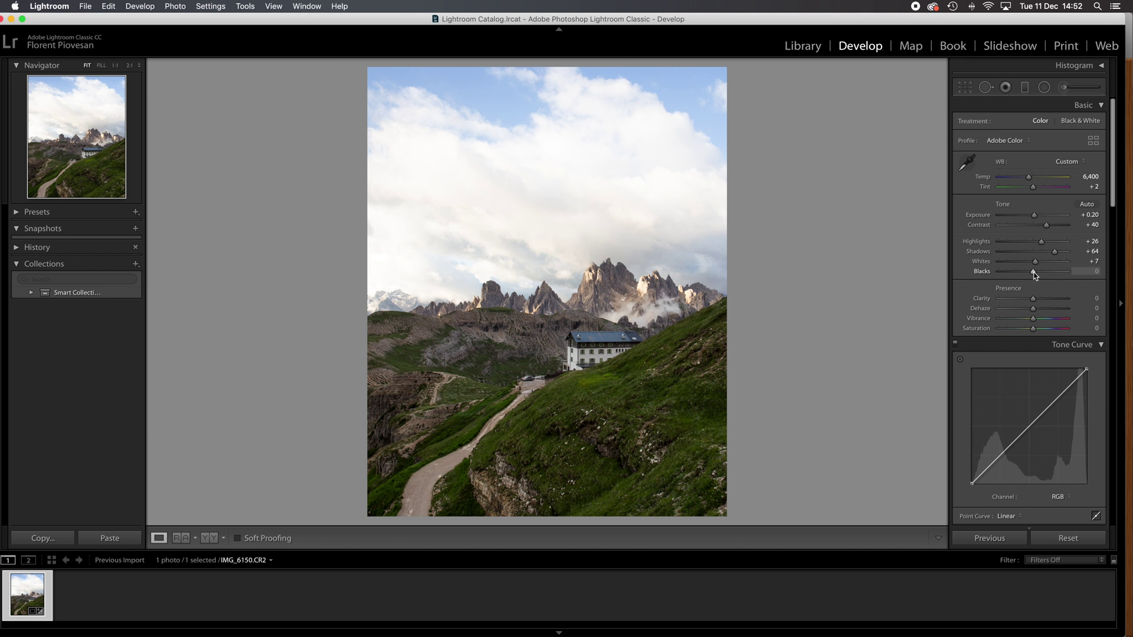
{"action": "left_click_drag", "start_coordinate": [1034, 275], "coordinate": [1018, 276]}
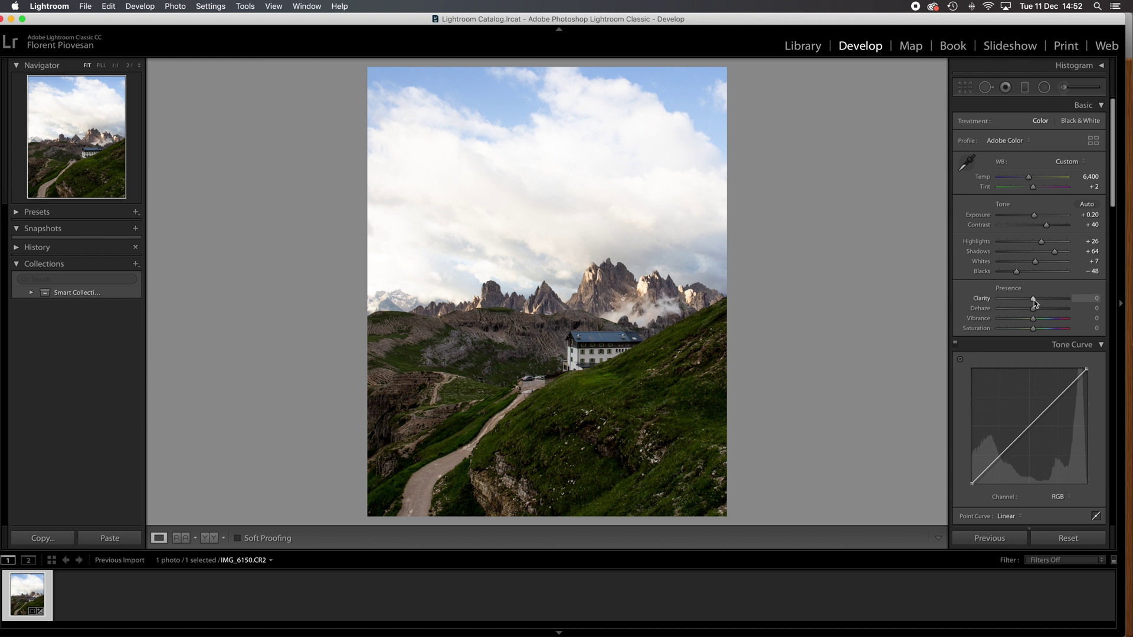
Raise Clarity to +12, Vibrance to +14 and Saturation to +9
{"action": "left_click_drag", "start_coordinate": [1034, 303], "coordinate": [1039, 304]}
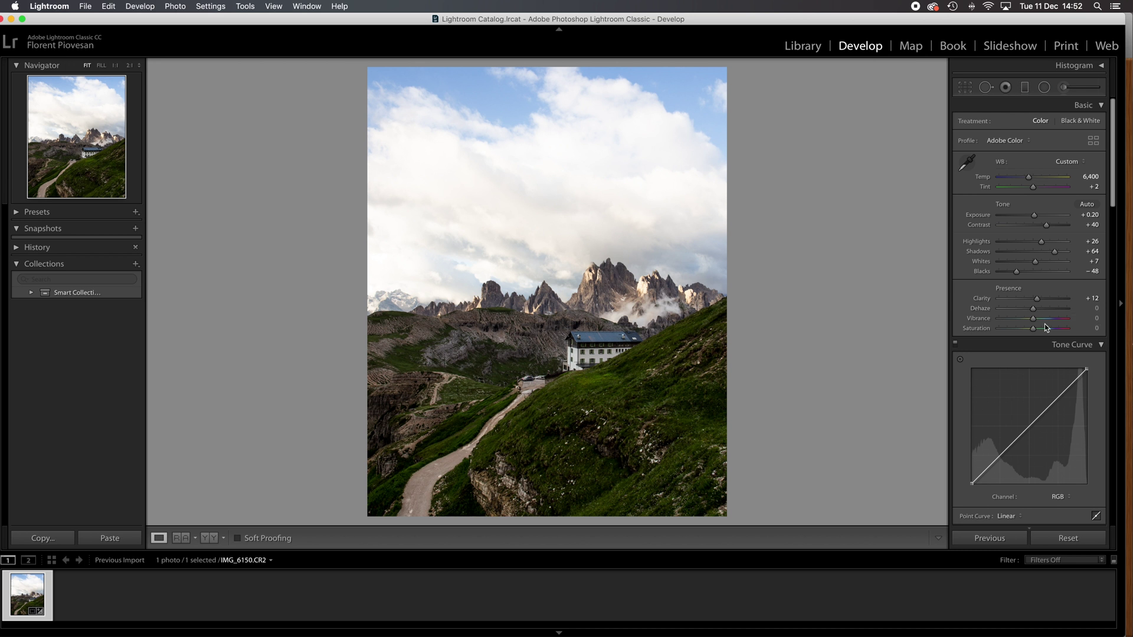
{"action": "left_click_drag", "start_coordinate": [1033, 322], "coordinate": [1036, 329]}
Add three RGB curve points, raise the black endpoint, and pull the upper point down
{"action": "left_click", "coordinate": [1001, 457]}
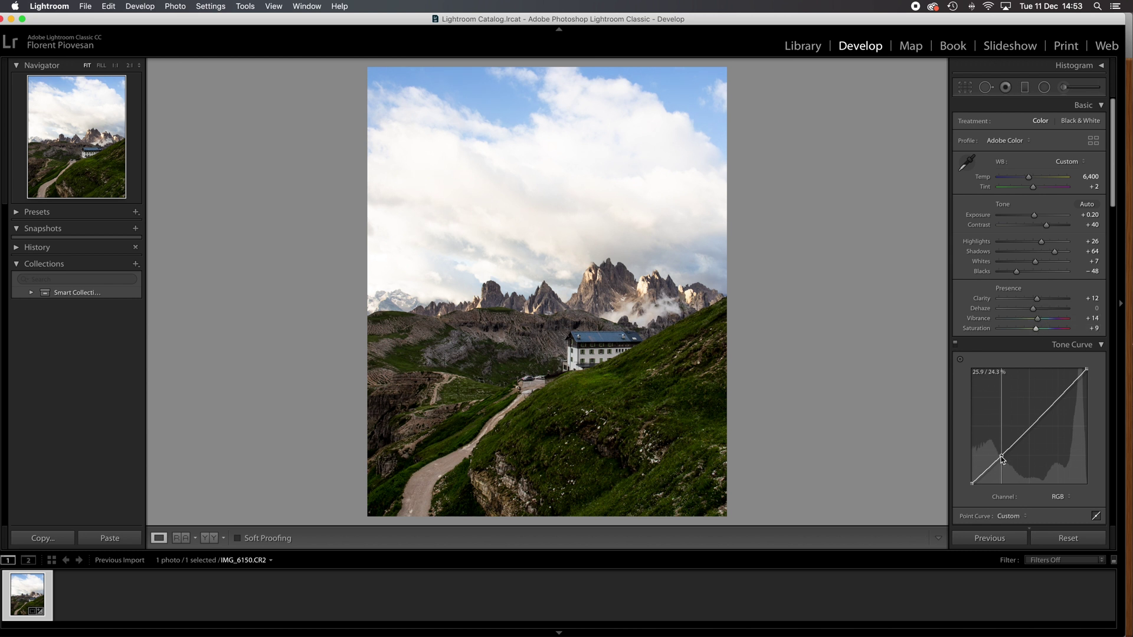
{"action": "left_click", "coordinate": [1032, 425]}
{"action": "left_click", "coordinate": [1059, 398]}
{"action": "mouse_move", "coordinate": [972, 484]}
{"action": "left_mouse_down"}
{"action": "mouse_move", "coordinate": [1002, 455]}
{"action": "mouse_move", "coordinate": [978, 468]}
{"action": "left_mouse_up"}
{"action": "key", "text": "super+z"}
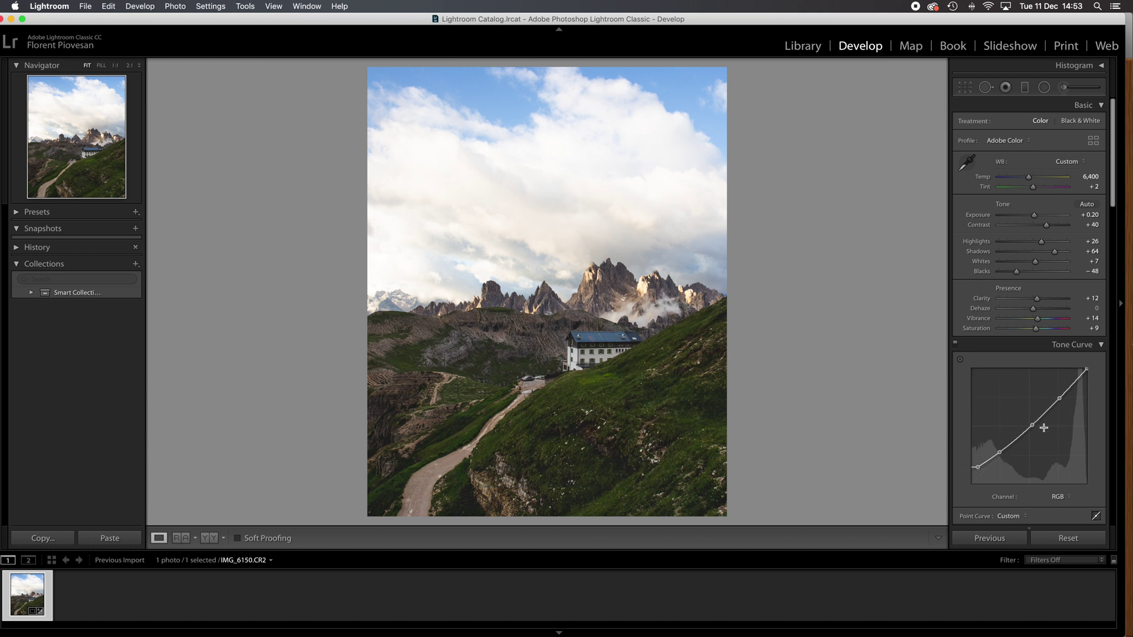
{"action": "left_click_drag", "start_coordinate": [1056, 406], "coordinate": [1060, 407]}
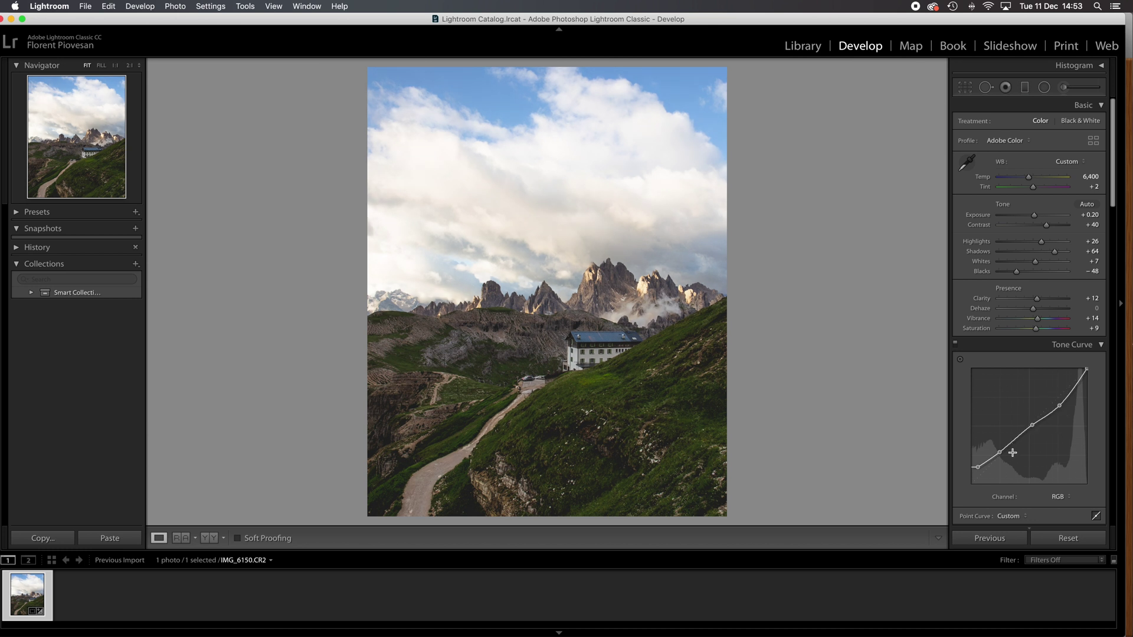
{"action": "left_click_drag", "start_coordinate": [1000, 454], "coordinate": [1001, 453]}
Set Yellow hue −59, Green saturation −55, Blue saturation −85 and Green luminance −75
{"action": "scroll", "coordinate": [1027, 464], "scroll_direction": "down", "scroll_amount": 8}
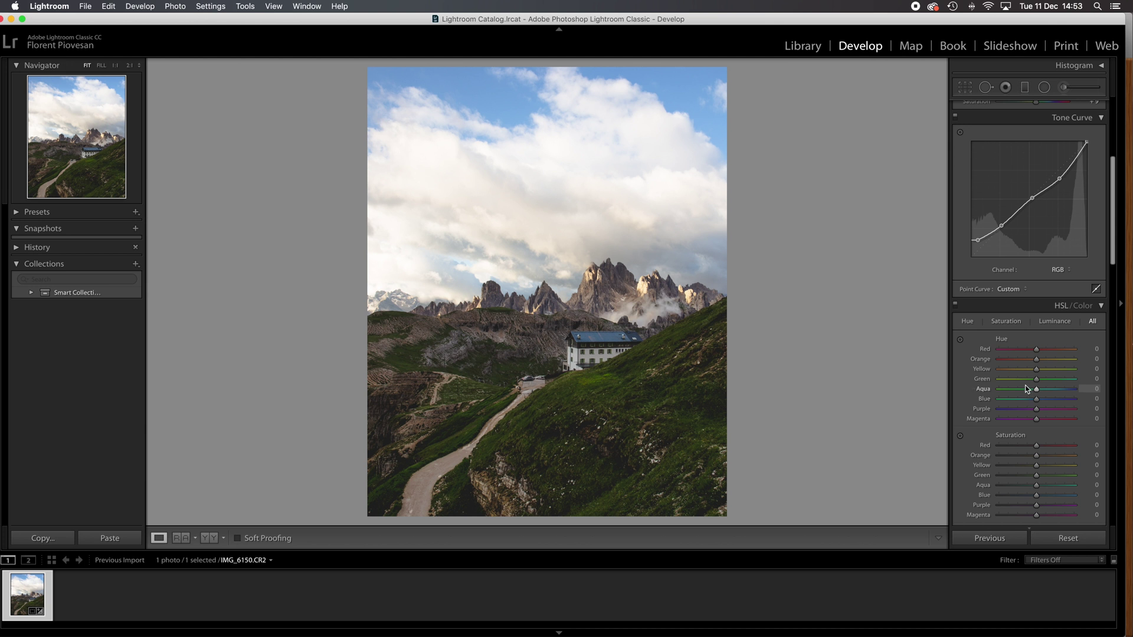
{"action": "left_click_drag", "start_coordinate": [1037, 350], "coordinate": [1051, 400]}
{"action": "scroll", "coordinate": [1033, 437], "scroll_direction": "down", "scroll_amount": 2}
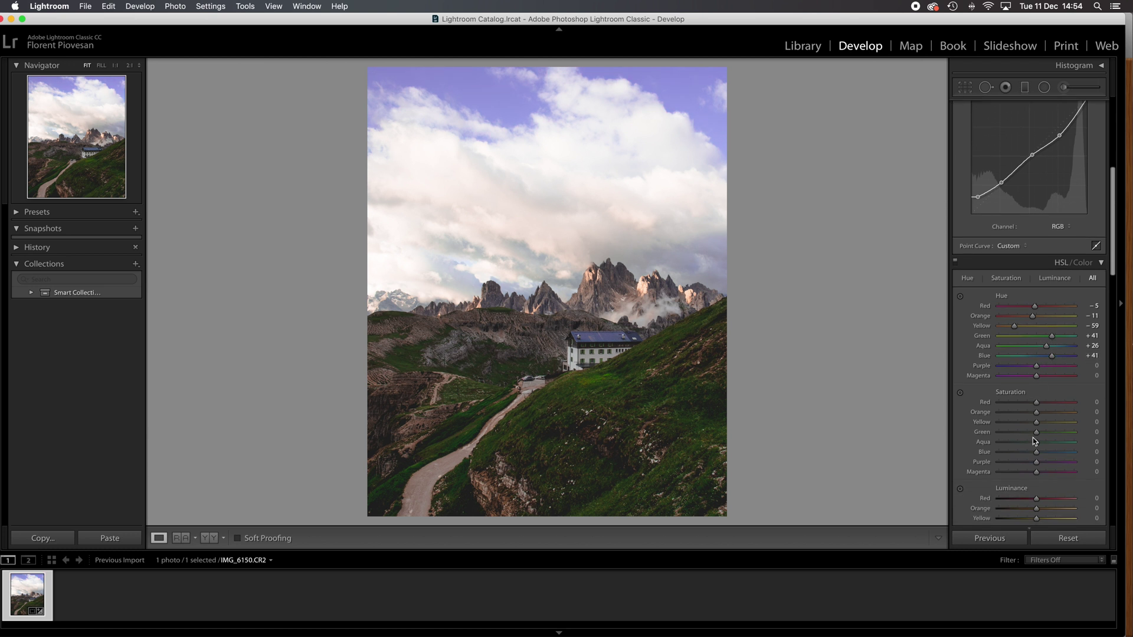
{"action": "scroll", "coordinate": [1032, 438], "scroll_direction": "down", "scroll_amount": 1}
{"action": "left_click_drag", "start_coordinate": [1036, 386], "coordinate": [1038, 495]}
{"action": "scroll", "coordinate": [1037, 447], "scroll_direction": "down", "scroll_amount": 3}
{"action": "scroll", "coordinate": [1036, 476], "scroll_direction": "down", "scroll_amount": 5}
Set split-toning Highlights hue to 215 and Shadows hue to 210
{"action": "scroll", "coordinate": [1036, 476], "scroll_direction": "down", "scroll_amount": 15}
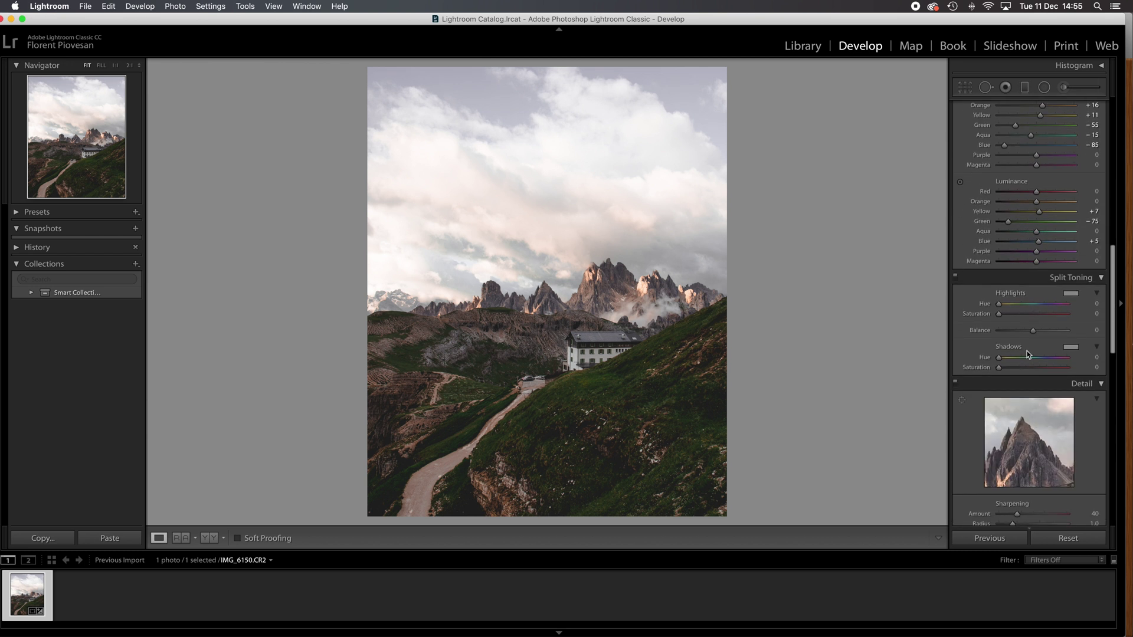
{"action": "left_click", "coordinate": [1097, 303]}
{"action": "key", "text": "Return"}
{"action": "left_click", "coordinate": [1096, 357]}
{"action": "key", "text": "Return"}
{"action": "left_click", "coordinate": [1090, 357]}
{"action": "type", "text": "210"}
{"action": "key", "text": "Return"}
Set split-toning Highlights saturation to 31 and Shadows saturation to 5
{"action": "left_click_drag", "start_coordinate": [1001, 315], "coordinate": [1019, 316]}
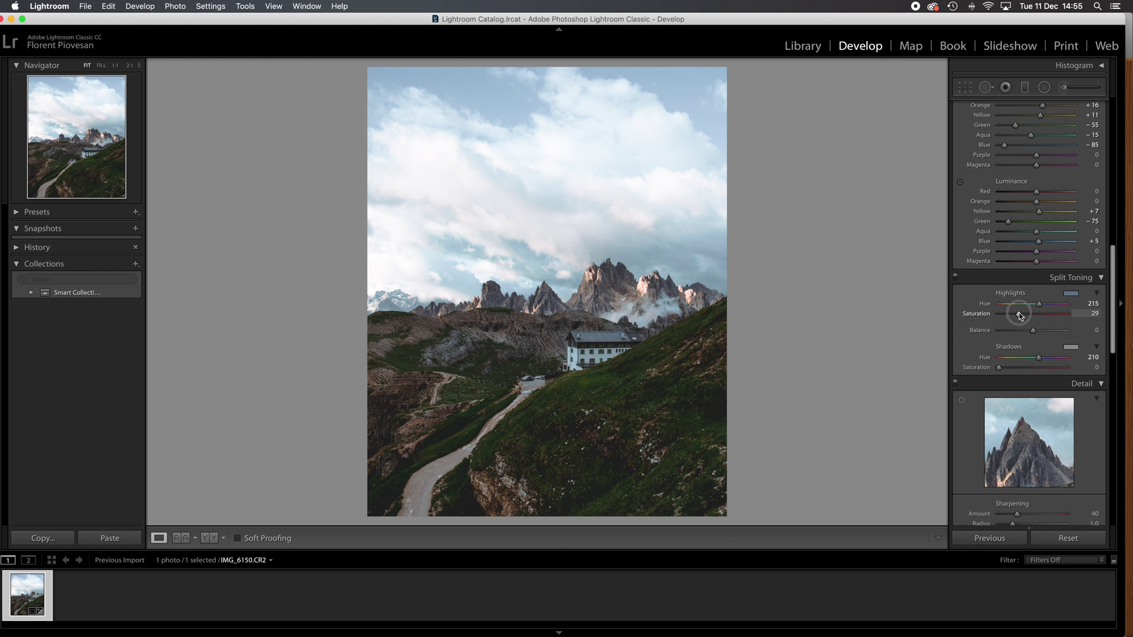
{"action": "left_click_drag", "start_coordinate": [999, 367], "coordinate": [1002, 369]}
{"action": "scroll", "coordinate": [997, 347], "scroll_direction": "down", "scroll_amount": 4}
Set sharpening Amount to 58 and Luminance noise reduction to 10
{"action": "scroll", "coordinate": [997, 346], "scroll_direction": "down", "scroll_amount": 5}
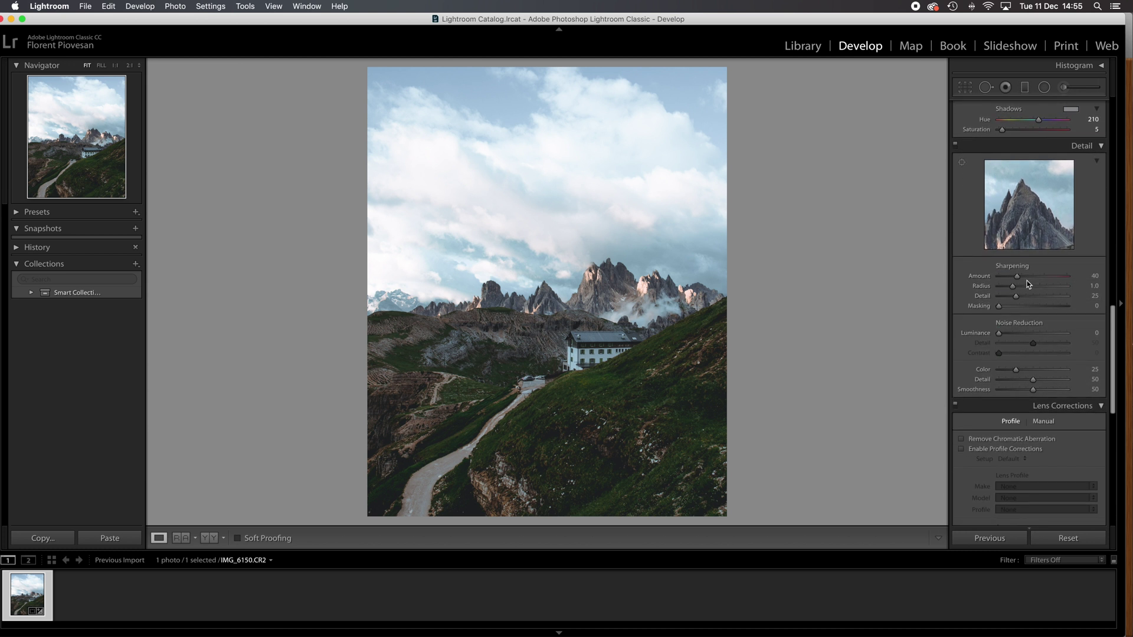
{"action": "left_click_drag", "start_coordinate": [1016, 276], "coordinate": [1026, 279]}
{"action": "left_click_drag", "start_coordinate": [1026, 278], "coordinate": [1026, 277]}
{"action": "left_click_drag", "start_coordinate": [1000, 334], "coordinate": [1007, 336]}
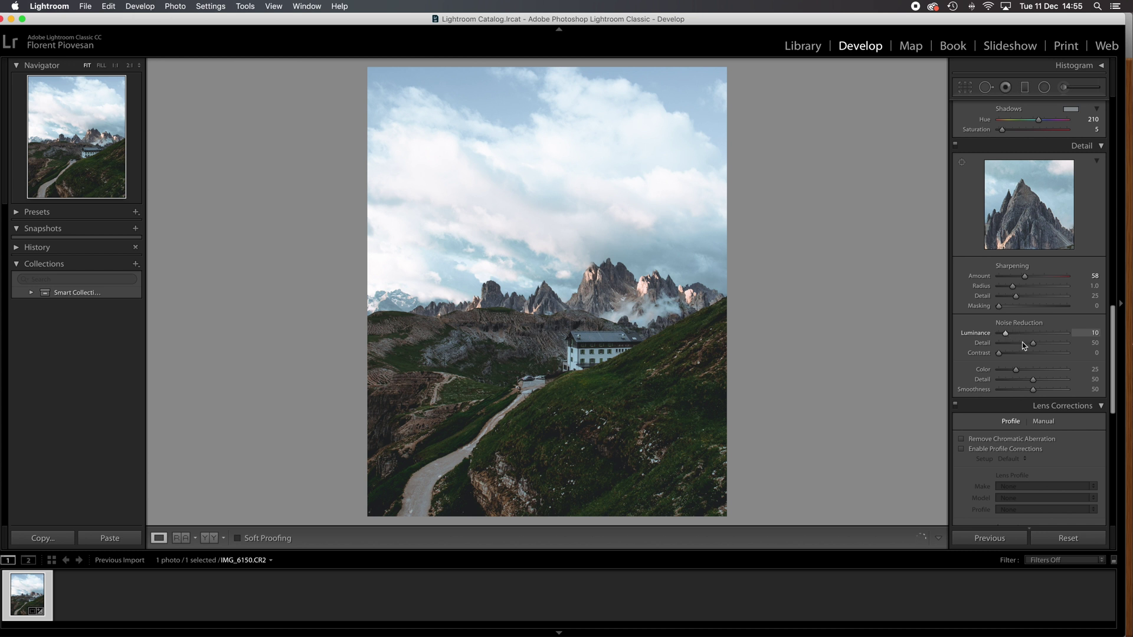
{"action": "scroll", "coordinate": [1017, 343], "scroll_direction": "down", "scroll_amount": 5}
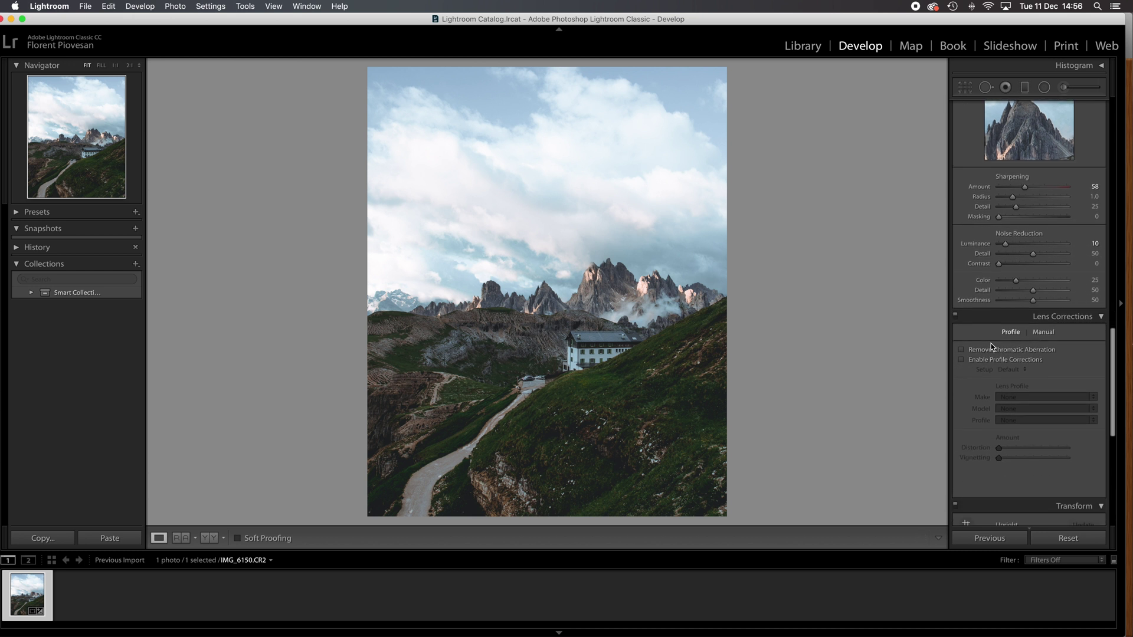
{"action": "scroll", "coordinate": [990, 341], "scroll_direction": "down", "scroll_amount": 10}
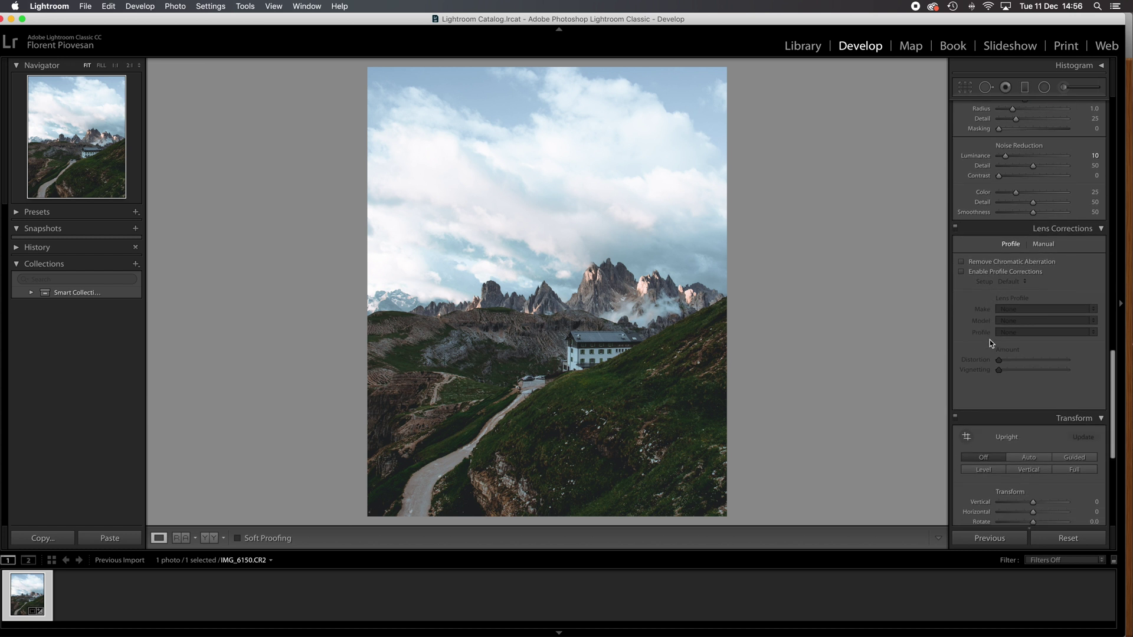
{"action": "scroll", "coordinate": [982, 339], "scroll_direction": "down", "scroll_amount": 4}
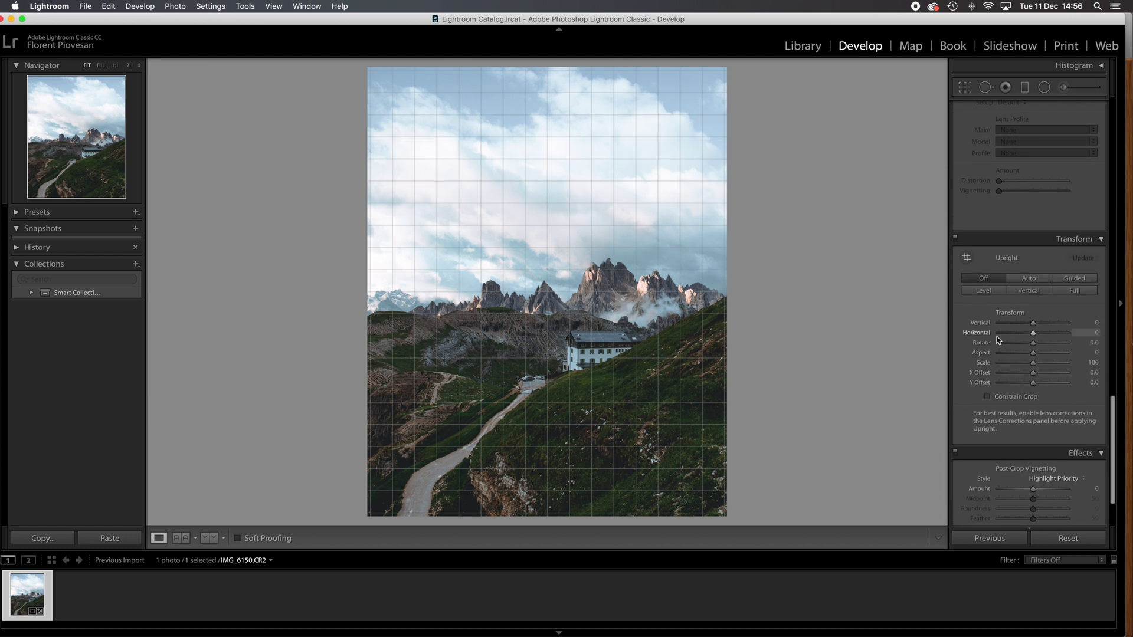
Add a post-crop vignette with Amount −25, Midpoint 38, Feather 81 and Highlights 94
{"action": "scroll", "coordinate": [985, 341], "scroll_direction": "down", "scroll_amount": 5}
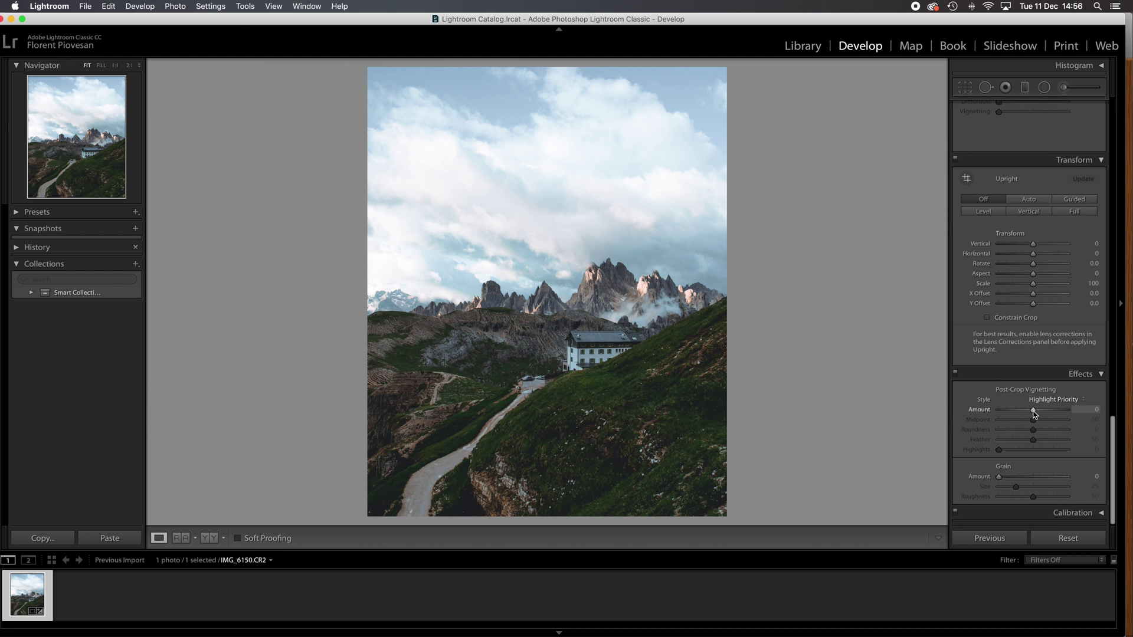
{"action": "left_click_drag", "start_coordinate": [1033, 413], "coordinate": [1027, 413]}
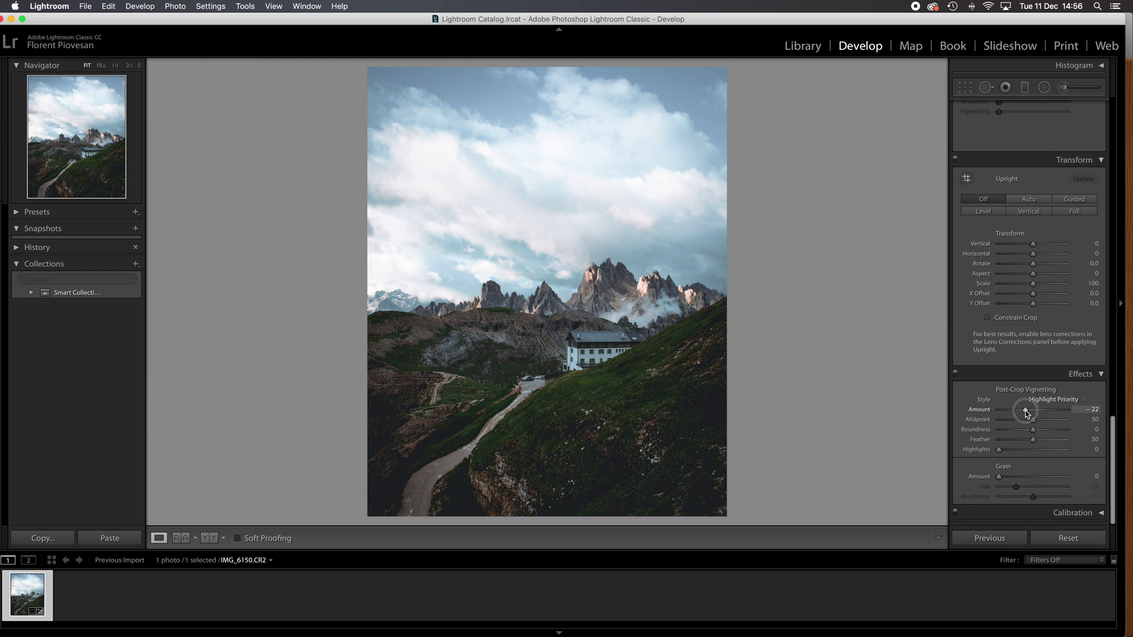
{"action": "left_click_drag", "start_coordinate": [1028, 420], "coordinate": [1065, 451]}
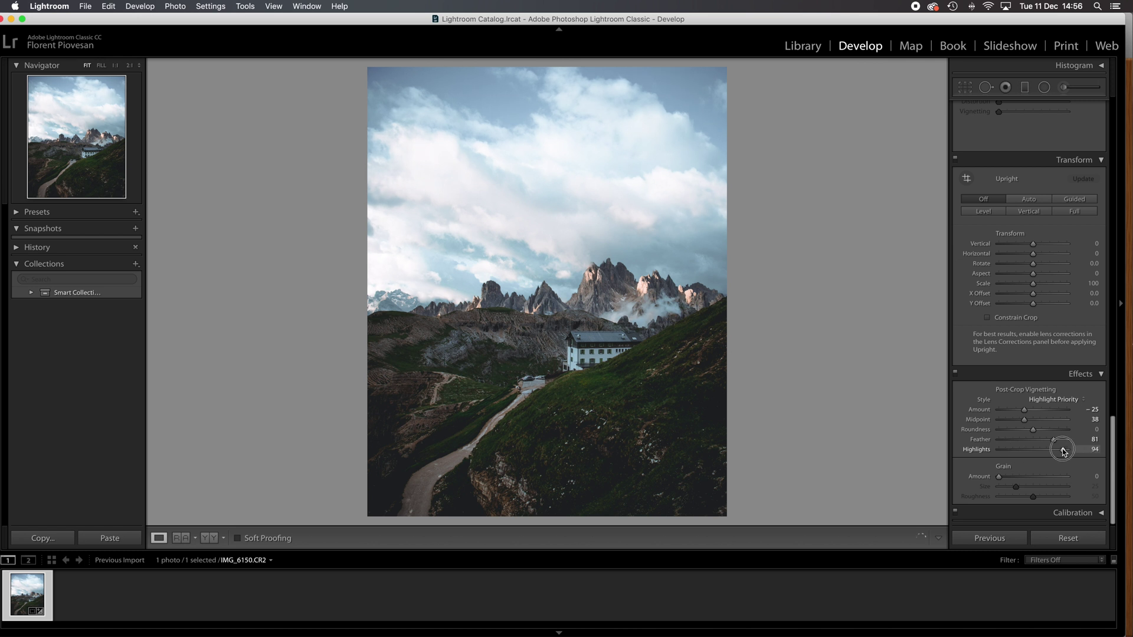
{"action": "scroll", "coordinate": [1000, 424], "scroll_direction": "up", "scroll_amount": 15}
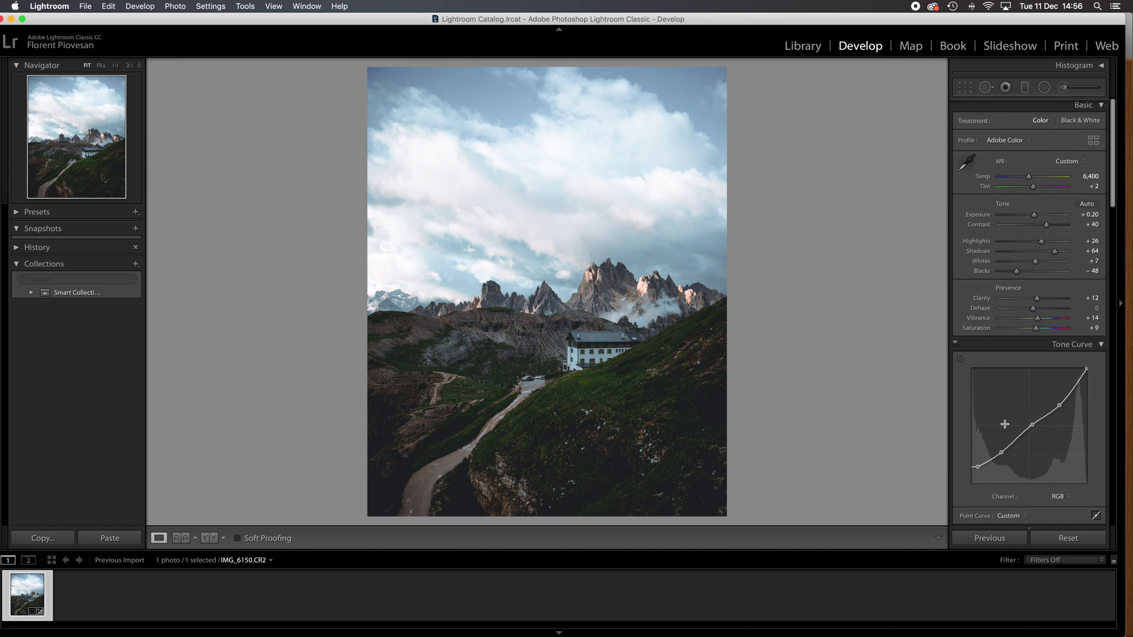
Paint an adjustment-brush mask over the refuge building and hide the mask overlay
{"action": "key", "text": "backslash"}
{"action": "key", "text": "backslash"}
{"action": "key", "text": "backslash"}
{"action": "key", "text": "backslash"}
{"action": "scroll", "coordinate": [1028, 303], "scroll_direction": "up", "scroll_amount": 2}
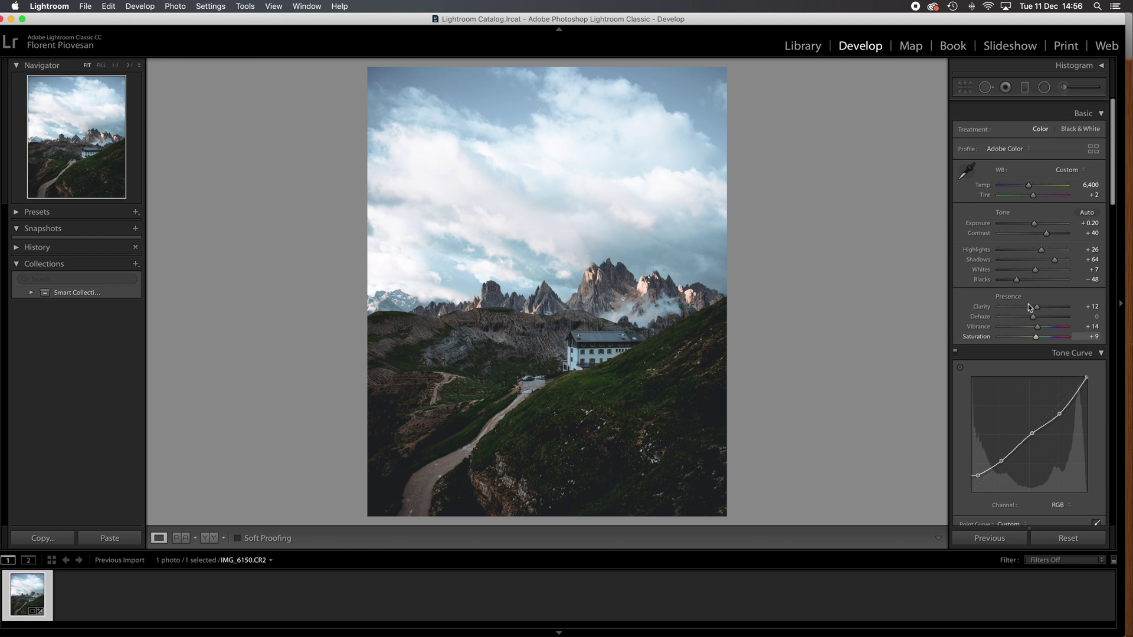
{"action": "left_click", "coordinate": [1063, 89]}
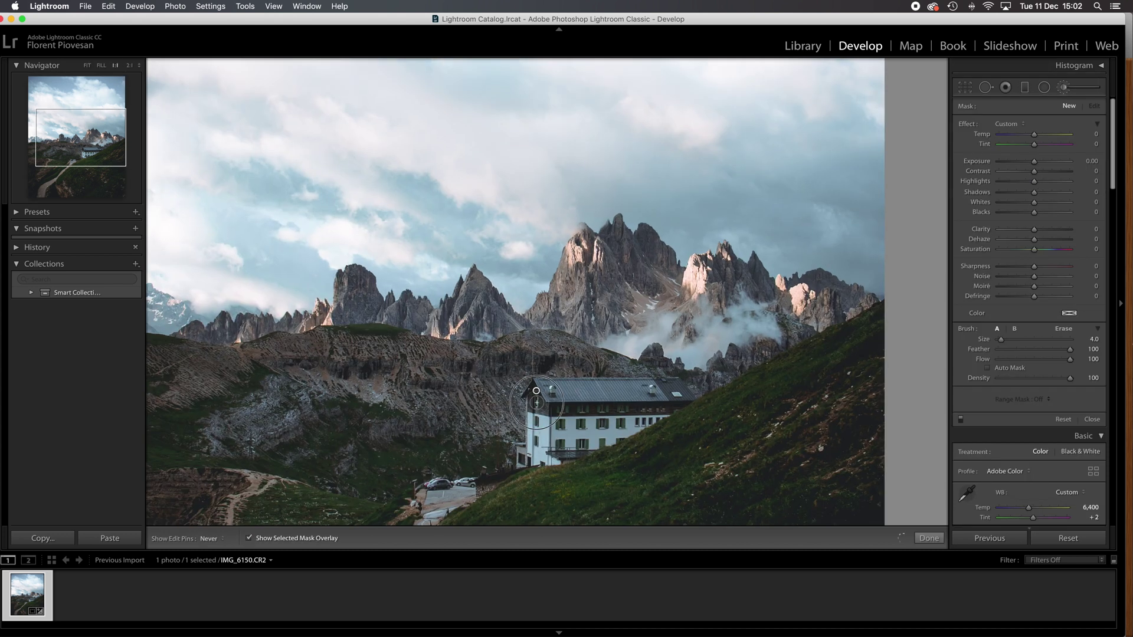
{"action": "mouse_move", "coordinate": [537, 403]}
{"action": "left_mouse_down"}
{"action": "mouse_move", "coordinate": [541, 453]}
{"action": "mouse_move", "coordinate": [589, 441]}
{"action": "mouse_move", "coordinate": [675, 390]}
{"action": "mouse_move", "coordinate": [538, 389]}
{"action": "mouse_move", "coordinate": [559, 434]}
{"action": "mouse_move", "coordinate": [537, 451]}
{"action": "mouse_move", "coordinate": [611, 390]}
{"action": "mouse_move", "coordinate": [644, 409]}
{"action": "mouse_move", "coordinate": [628, 426]}
{"action": "mouse_move", "coordinate": [629, 408]}
{"action": "mouse_move", "coordinate": [677, 398]}
{"action": "mouse_move", "coordinate": [569, 423]}
{"action": "mouse_move", "coordinate": [534, 452]}
{"action": "left_mouse_up"}
{"action": "left_click", "coordinate": [248, 538]}
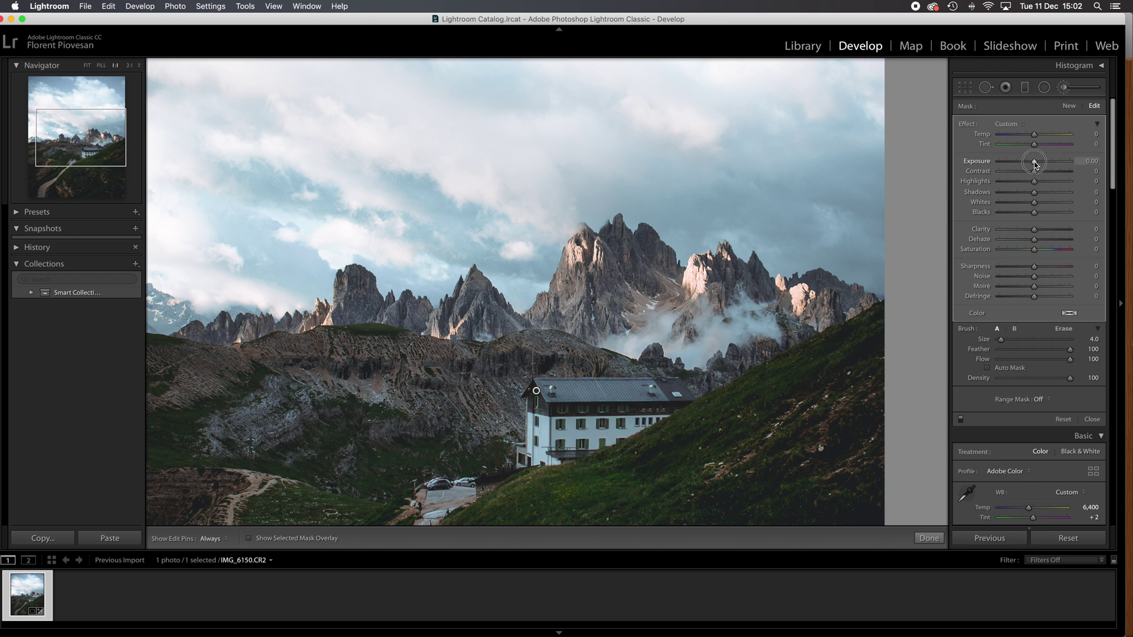
Give the building mask Exposure 0.08 and Whites 15, compare it on and off, then finish
{"action": "left_click_drag", "start_coordinate": [1035, 164], "coordinate": [1036, 163]}
{"action": "left_click_drag", "start_coordinate": [1034, 203], "coordinate": [1040, 203]}
{"action": "left_click", "coordinate": [961, 419]}
{"action": "left_click", "coordinate": [961, 420]}
{"action": "left_click", "coordinate": [88, 66]}
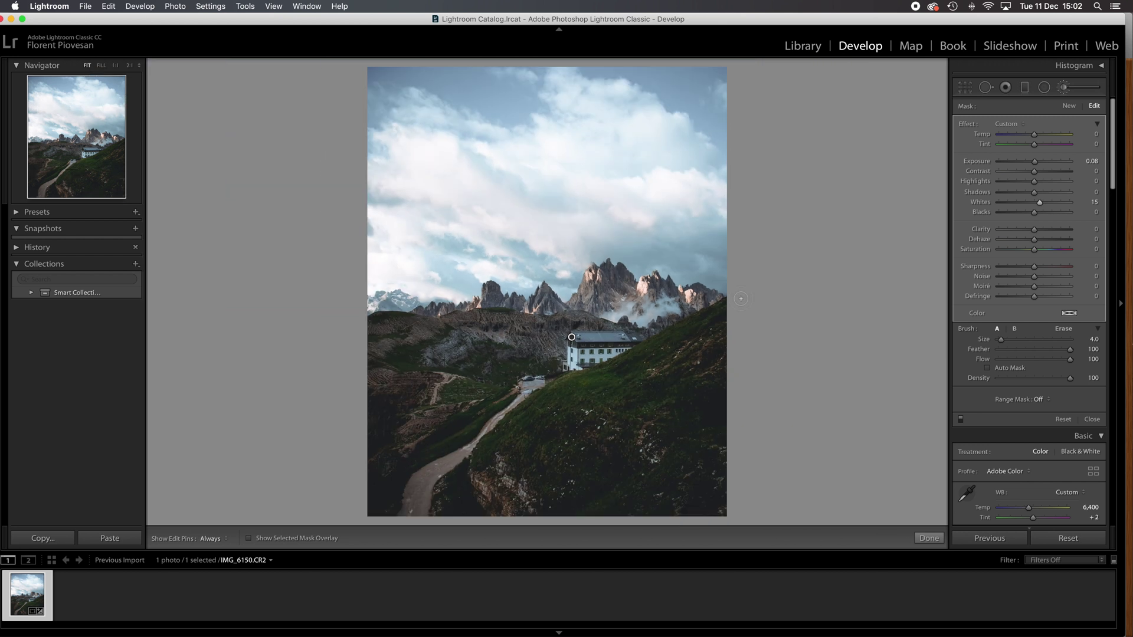
{"action": "left_click", "coordinate": [961, 422]}
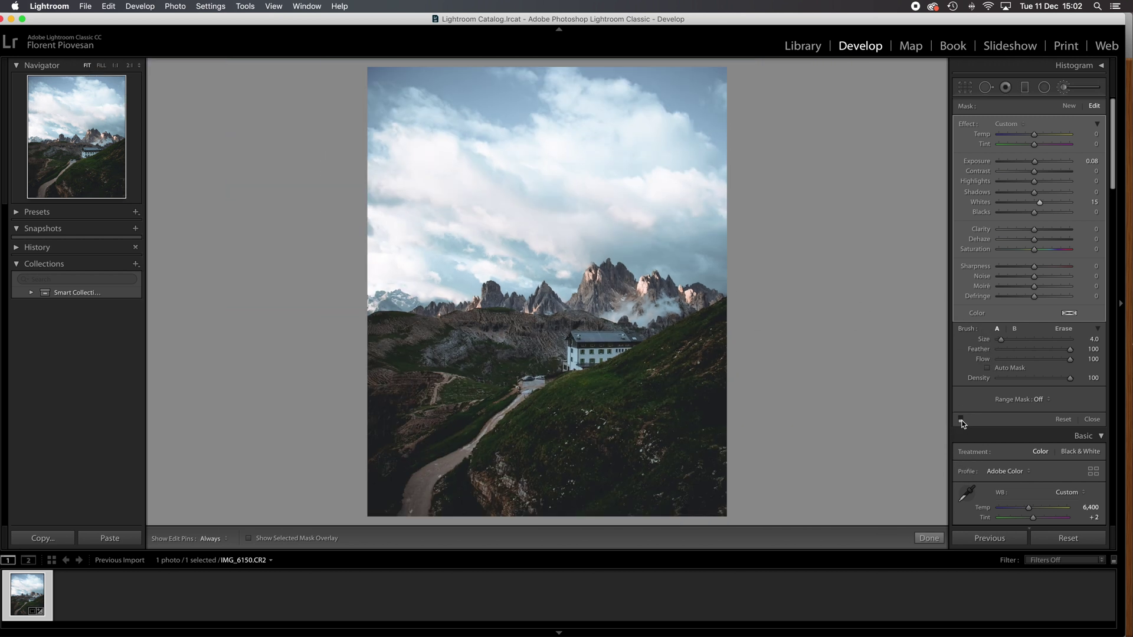
{"action": "left_click", "coordinate": [960, 419]}
{"action": "left_click", "coordinate": [929, 539]}
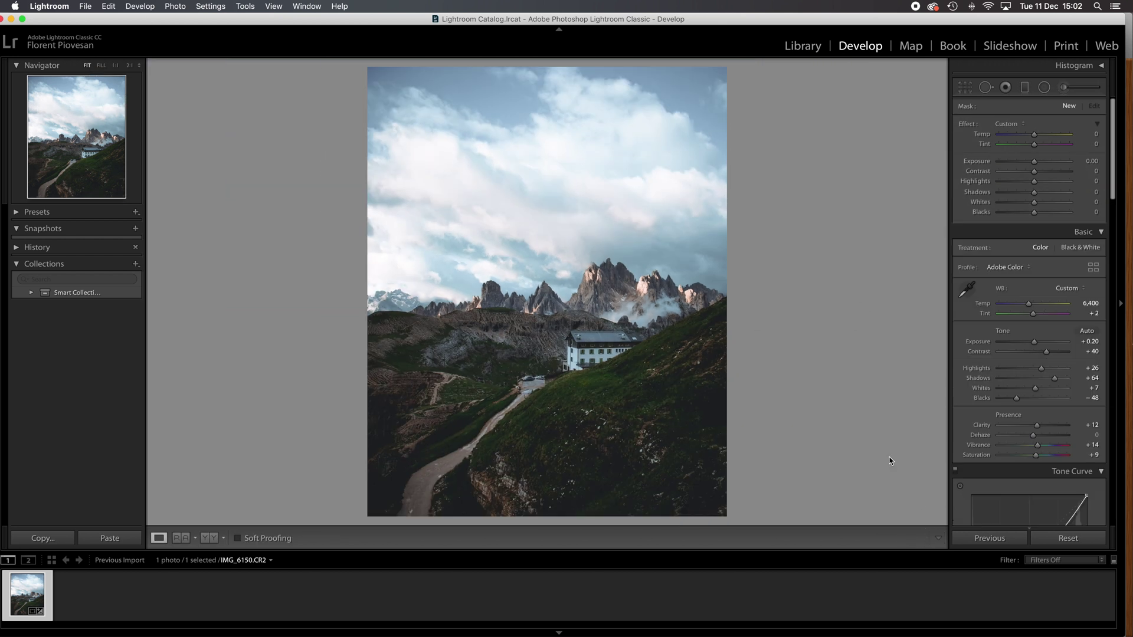
Paint a new brush mask across the mountain peaks at 1:1 with the mask overlay showing
{"action": "left_click", "coordinate": [1065, 86]}
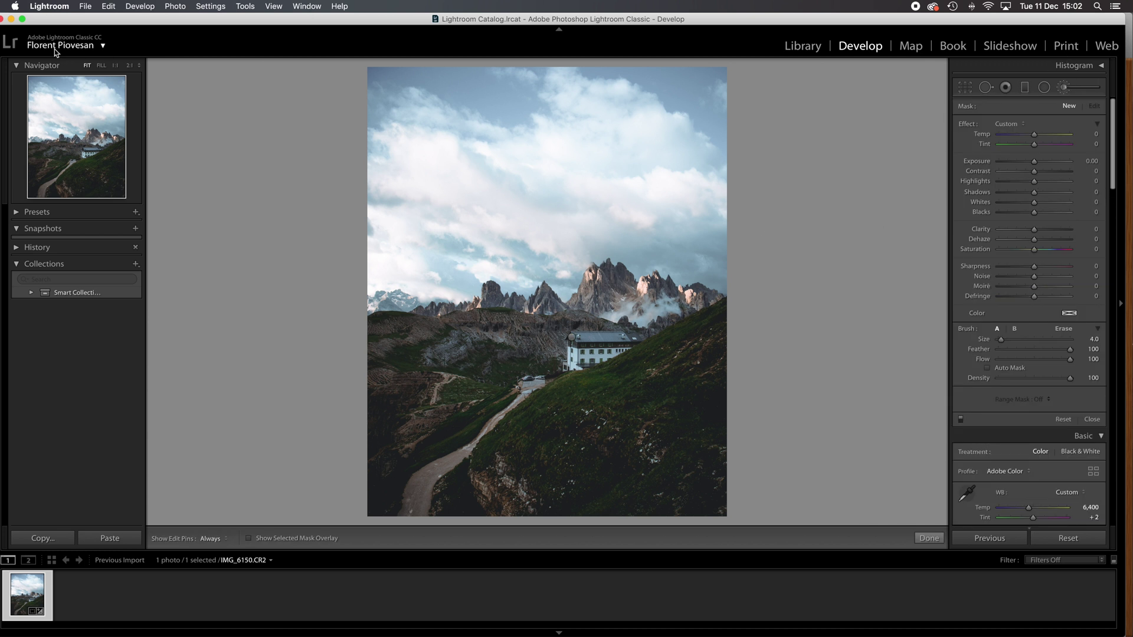
{"action": "left_click", "coordinate": [115, 65]}
{"action": "scroll", "coordinate": [581, 264], "scroll_direction": "up", "scroll_amount": 1}
{"action": "left_click", "coordinate": [248, 538]}
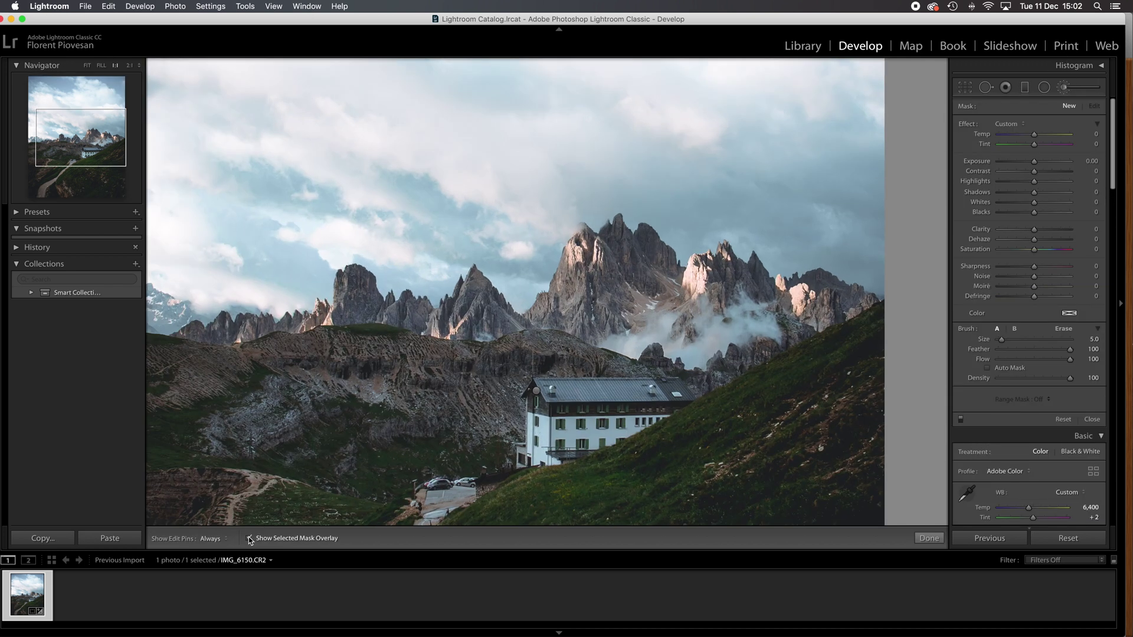
{"action": "key", "text": "h"}
{"action": "mouse_move", "coordinate": [591, 247]}
{"action": "left_mouse_down"}
{"action": "mouse_move", "coordinate": [862, 295]}
{"action": "mouse_move", "coordinate": [767, 346]}
{"action": "mouse_move", "coordinate": [537, 300]}
{"action": "mouse_move", "coordinate": [458, 318]}
{"action": "mouse_move", "coordinate": [220, 326]}
{"action": "left_mouse_up"}
{"action": "scroll", "coordinate": [820, 321], "scroll_direction": "down", "scroll_amount": 2}
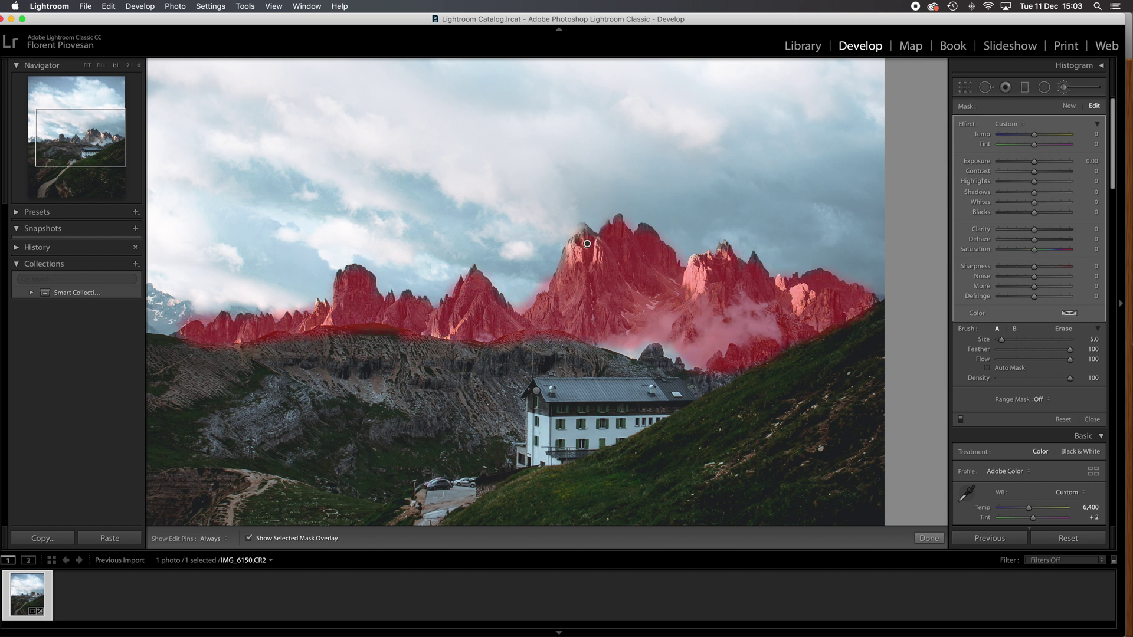
{"action": "scroll", "coordinate": [752, 404], "scroll_direction": "up", "scroll_amount": 1}
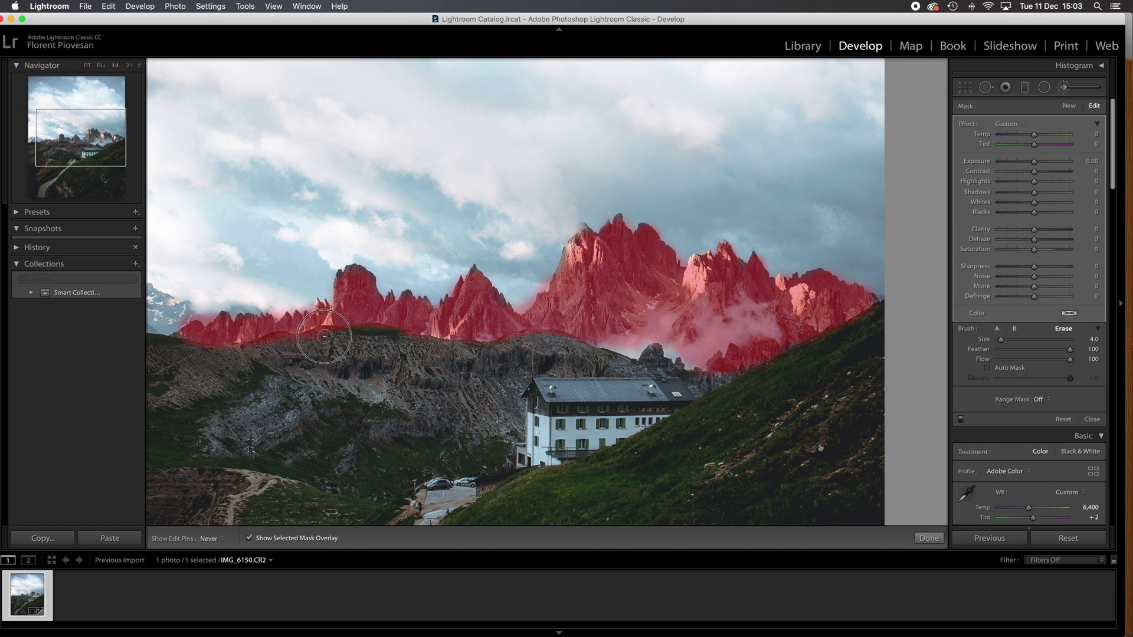
Erase the mask's spill and warm the masked peaks to Temperature 21
{"action": "key", "text": "alt"}
{"action": "key", "text": "o"}
{"action": "left_click_drag", "start_coordinate": [1033, 134], "coordinate": [1044, 251]}
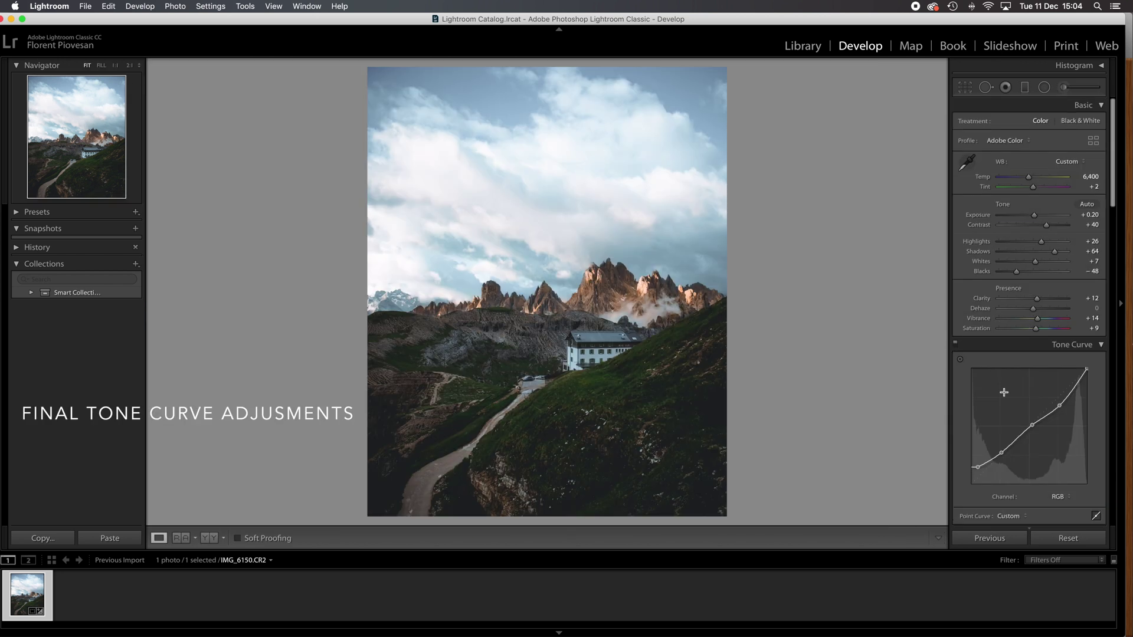
Nudge the tone curve's shadow point slightly up-left, then compare the before and after versions
{"action": "left_click_drag", "start_coordinate": [1002, 445], "coordinate": [999, 443]}
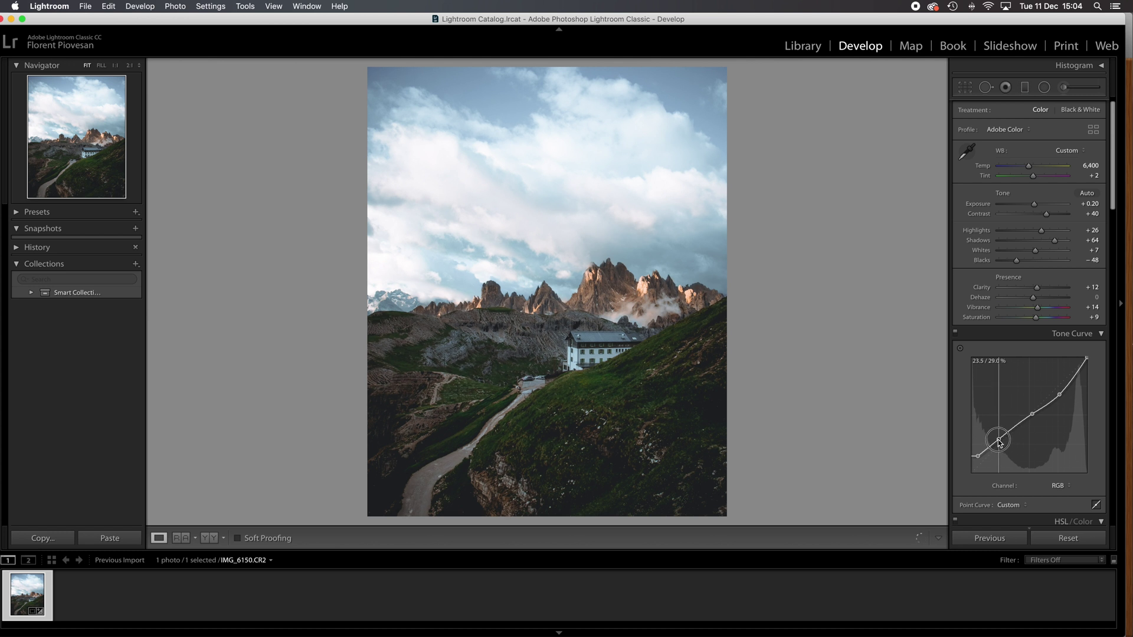
{"action": "key", "text": "backslash"}
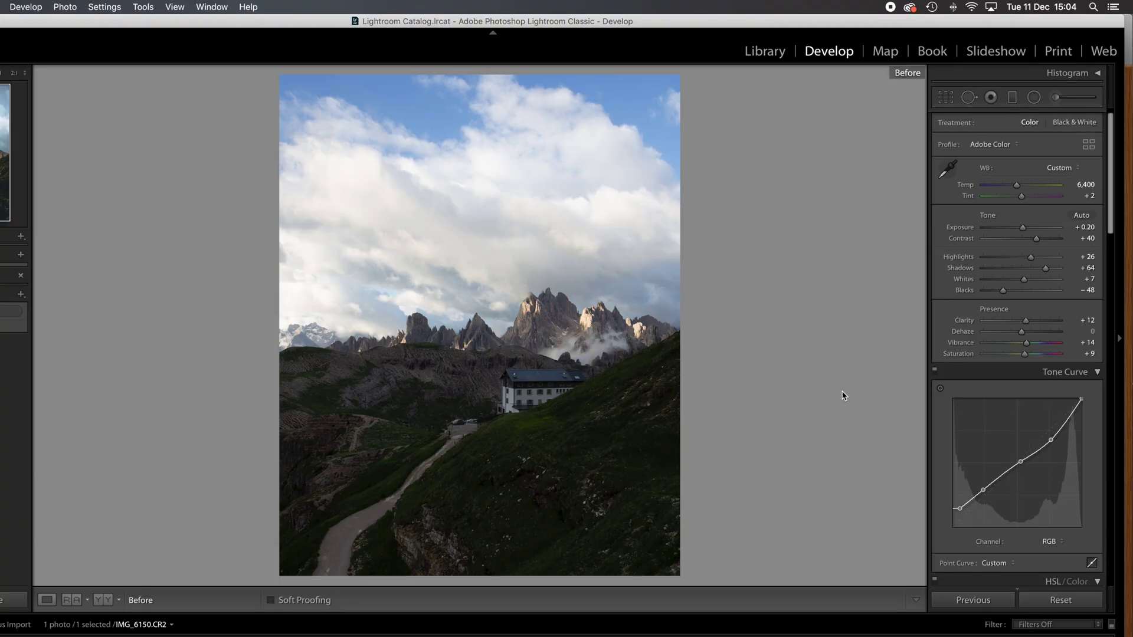
{"action": "key", "text": "backslash"}
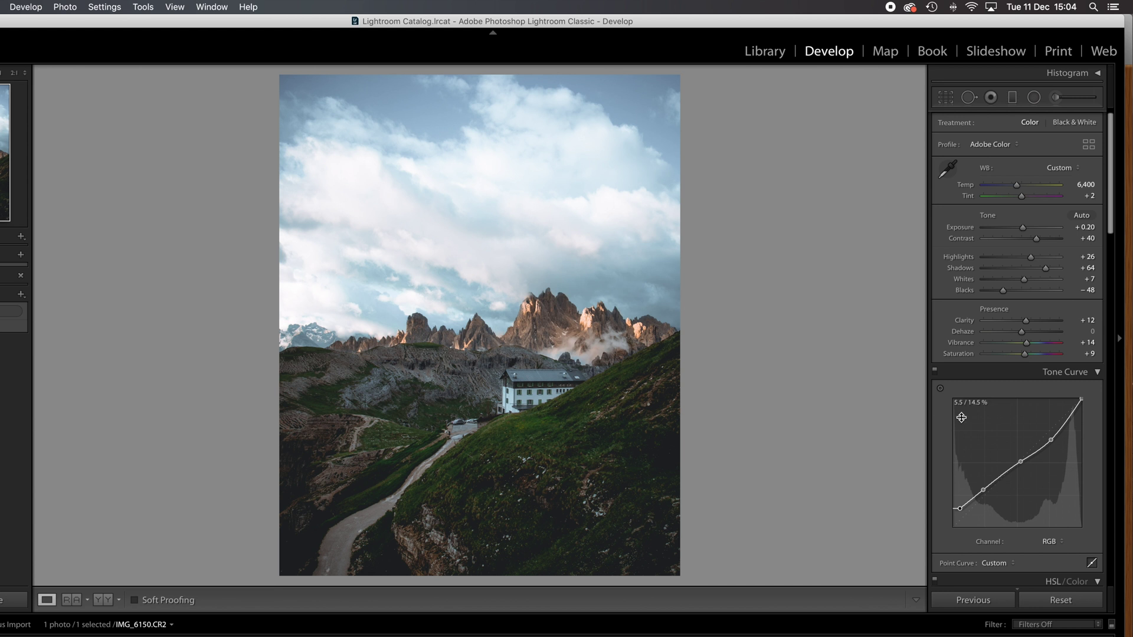
{"action": "scroll", "coordinate": [962, 421], "scroll_direction": "down", "scroll_amount": 10}
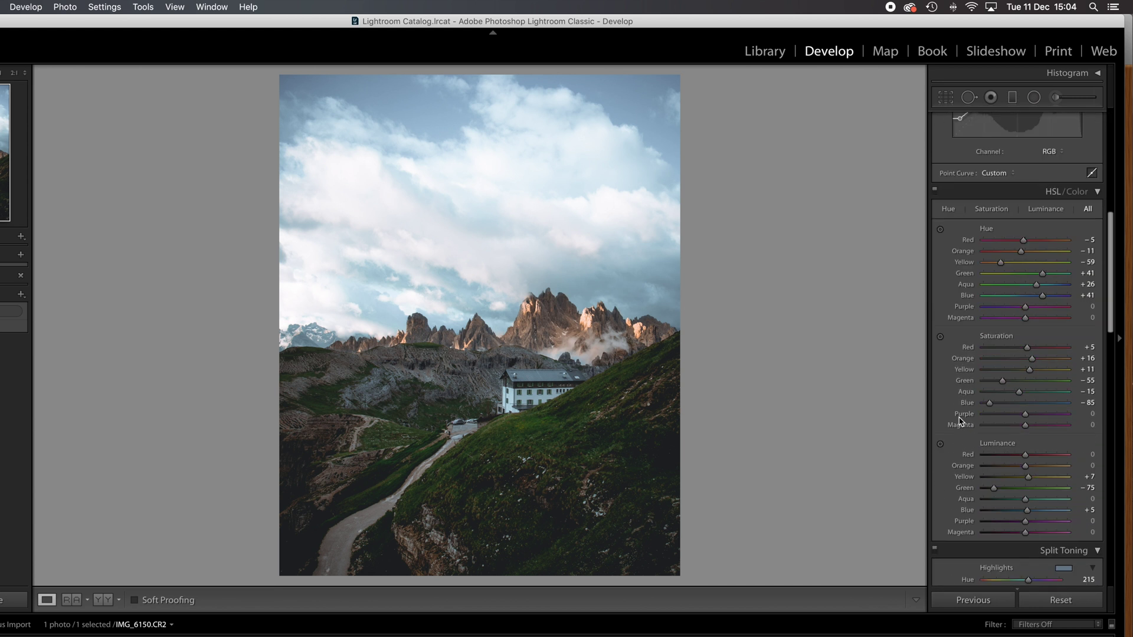